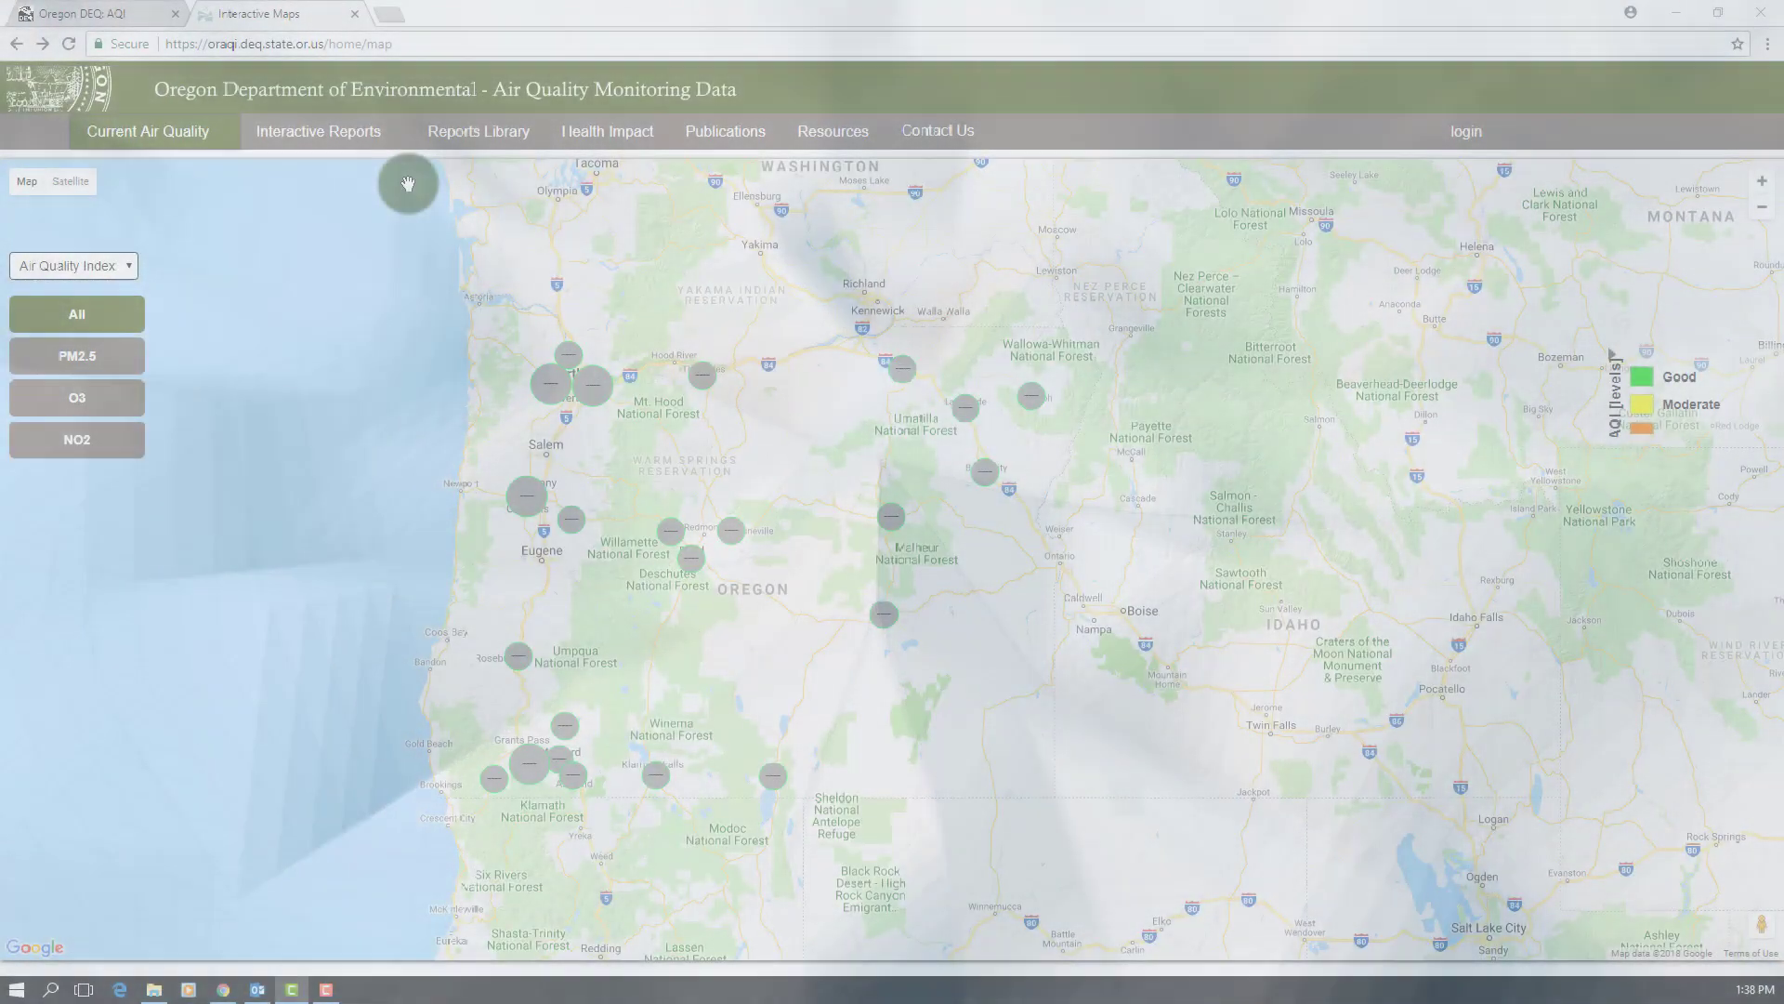
Visit the Reports Library, Health Impact, Publications and Resources pages from the top navigation
{"action": "left_click", "coordinate": [483, 134]}
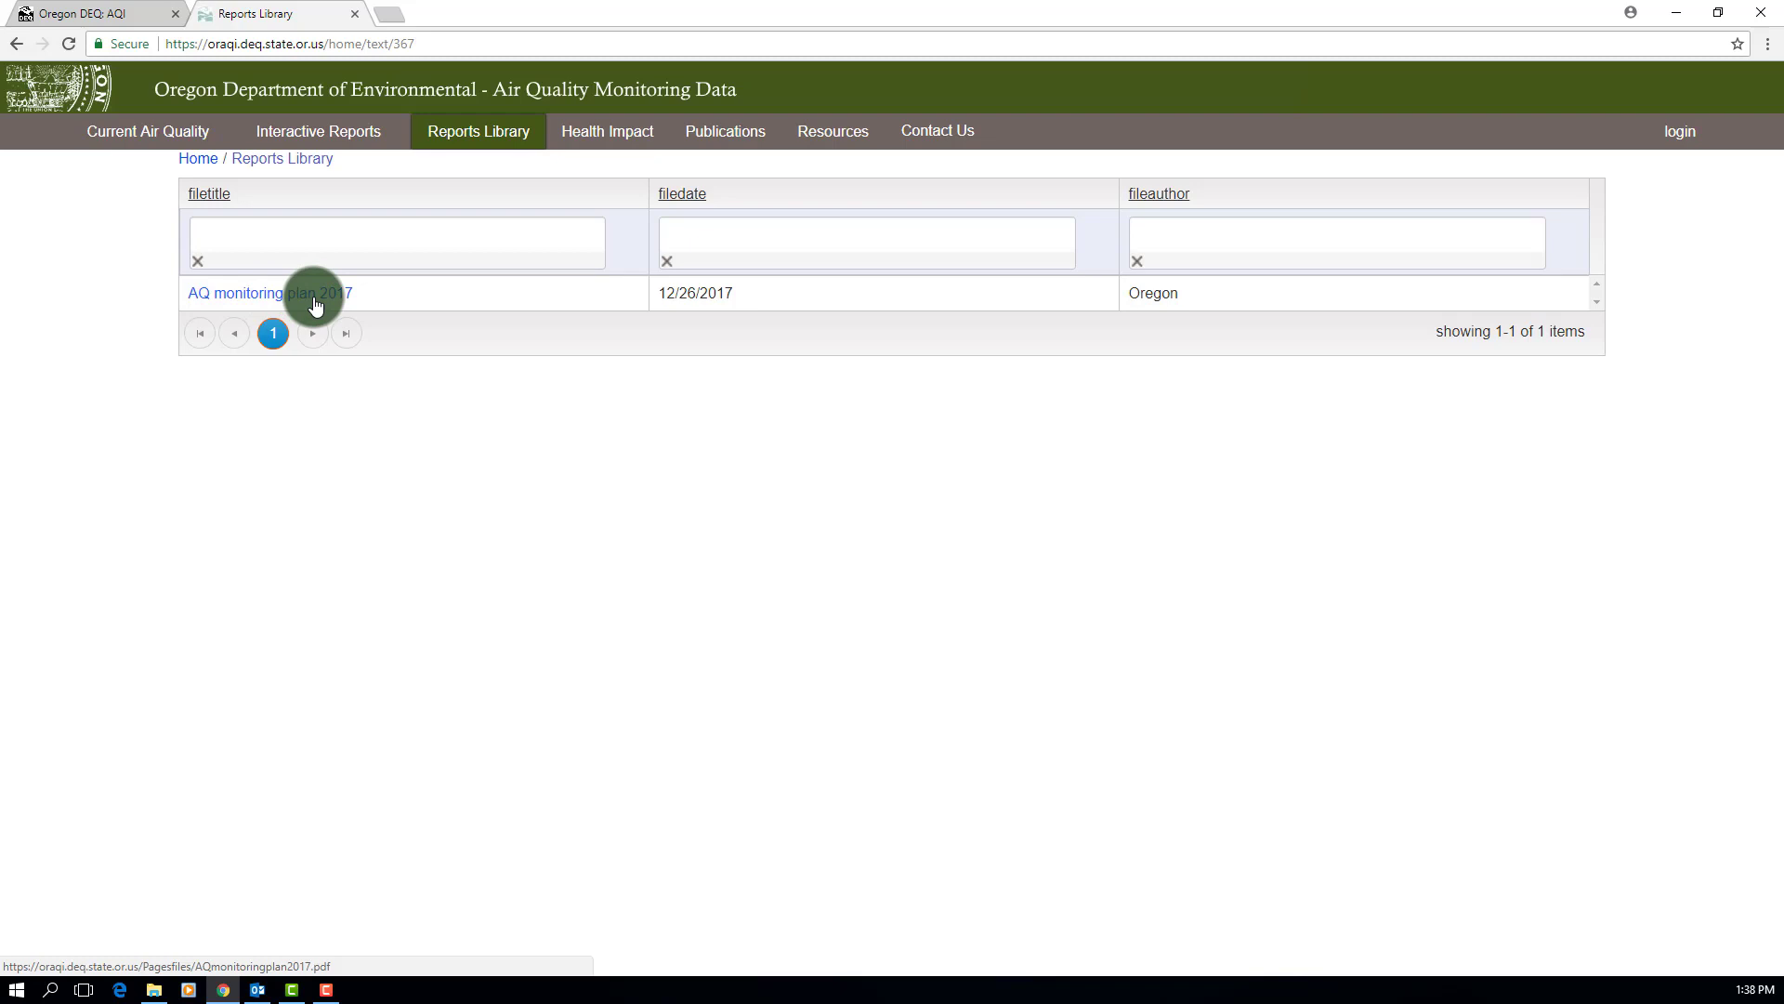
{"action": "left_click", "coordinate": [606, 131]}
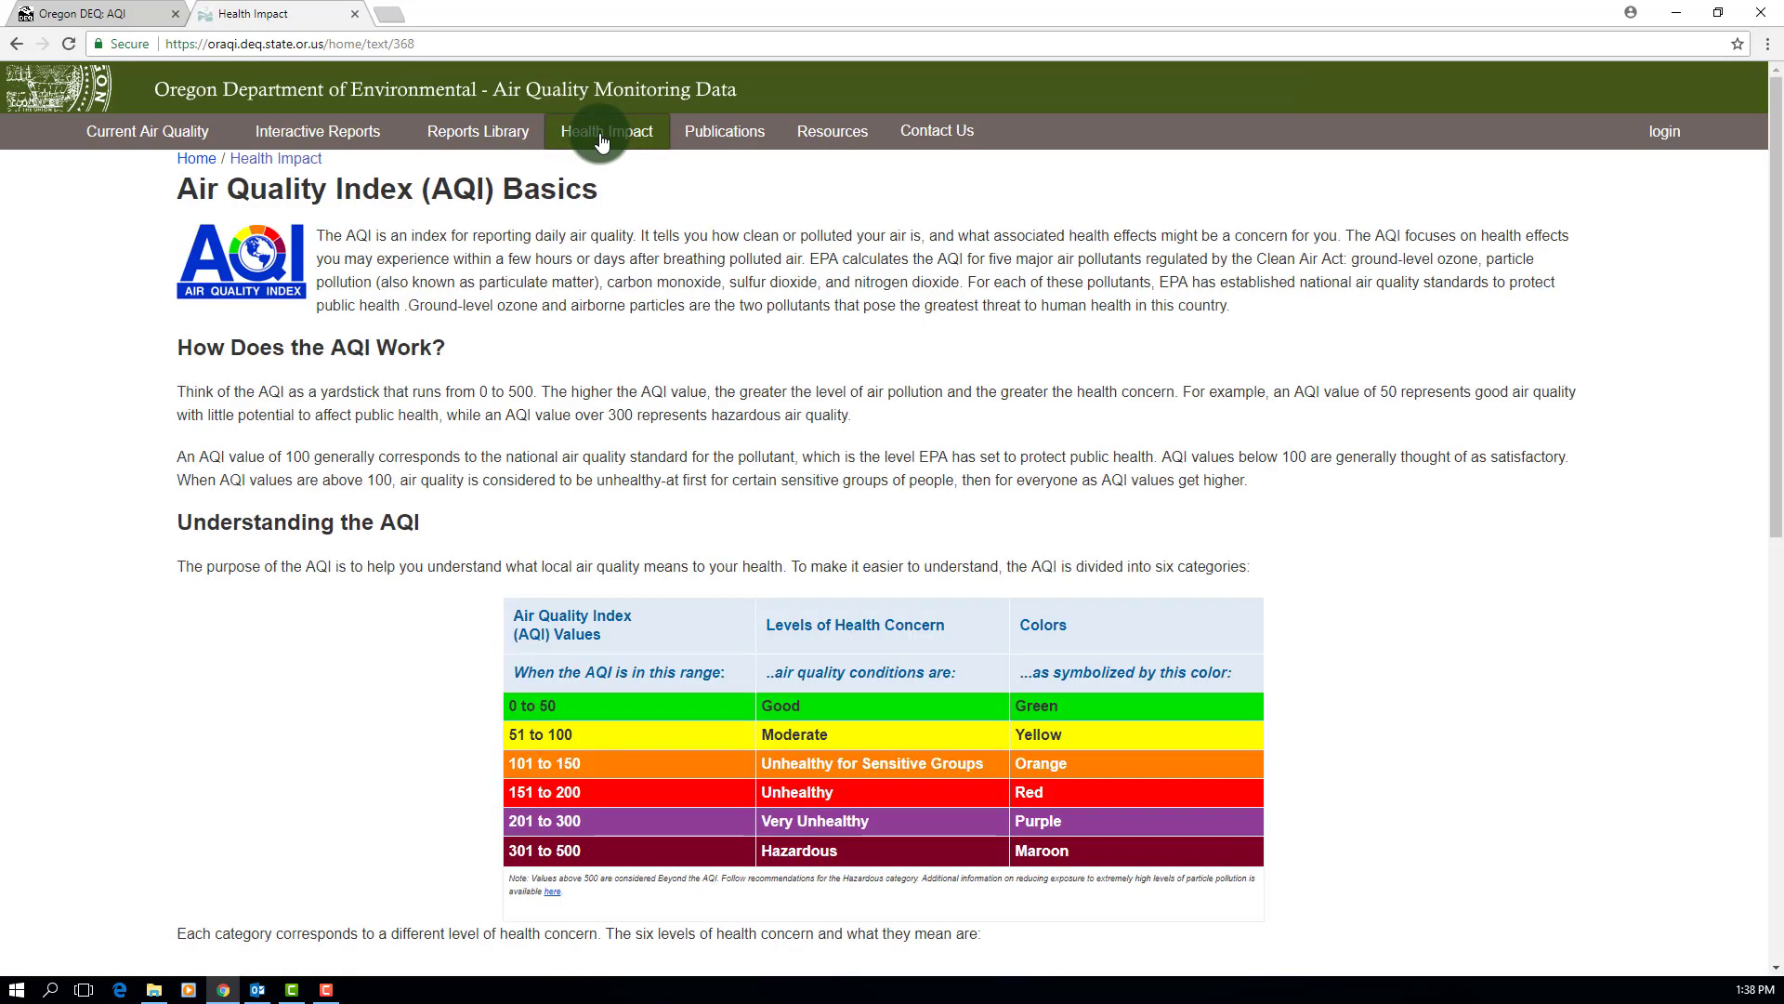
{"action": "scroll", "coordinate": [634, 285], "scroll_direction": "down", "scroll_amount": 3}
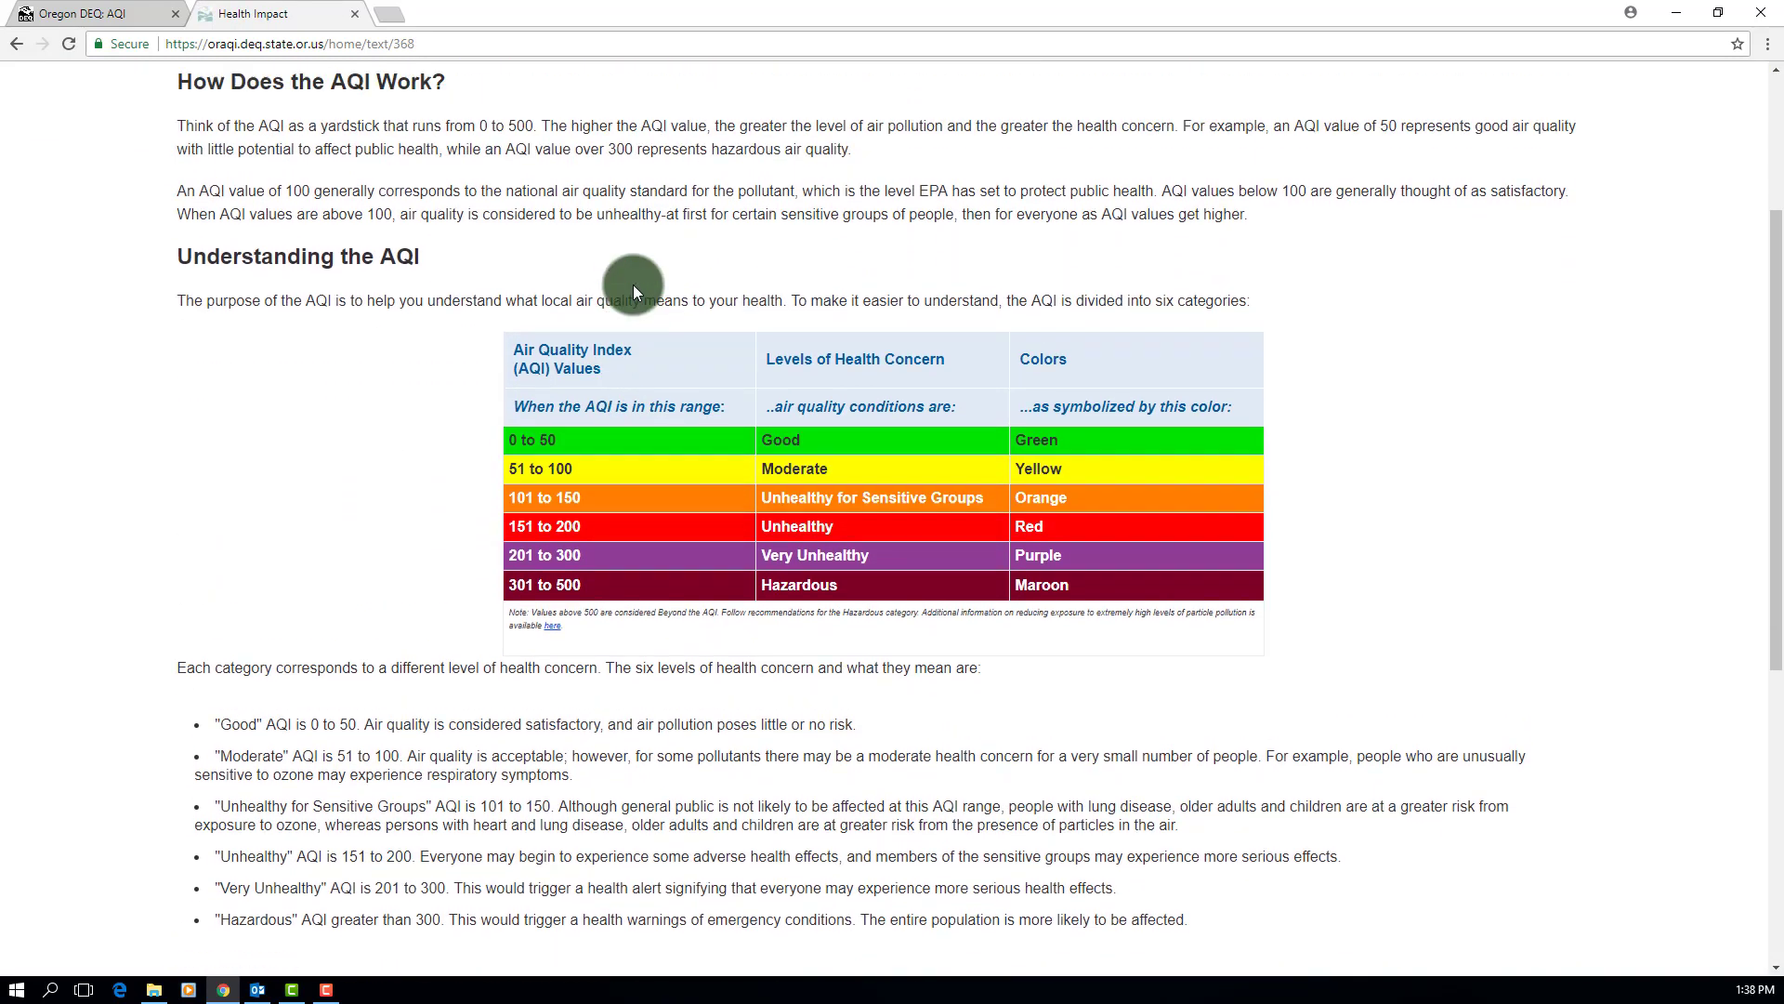
{"action": "scroll", "coordinate": [633, 284], "scroll_direction": "up", "scroll_amount": 3}
{"action": "left_click", "coordinate": [726, 132]}
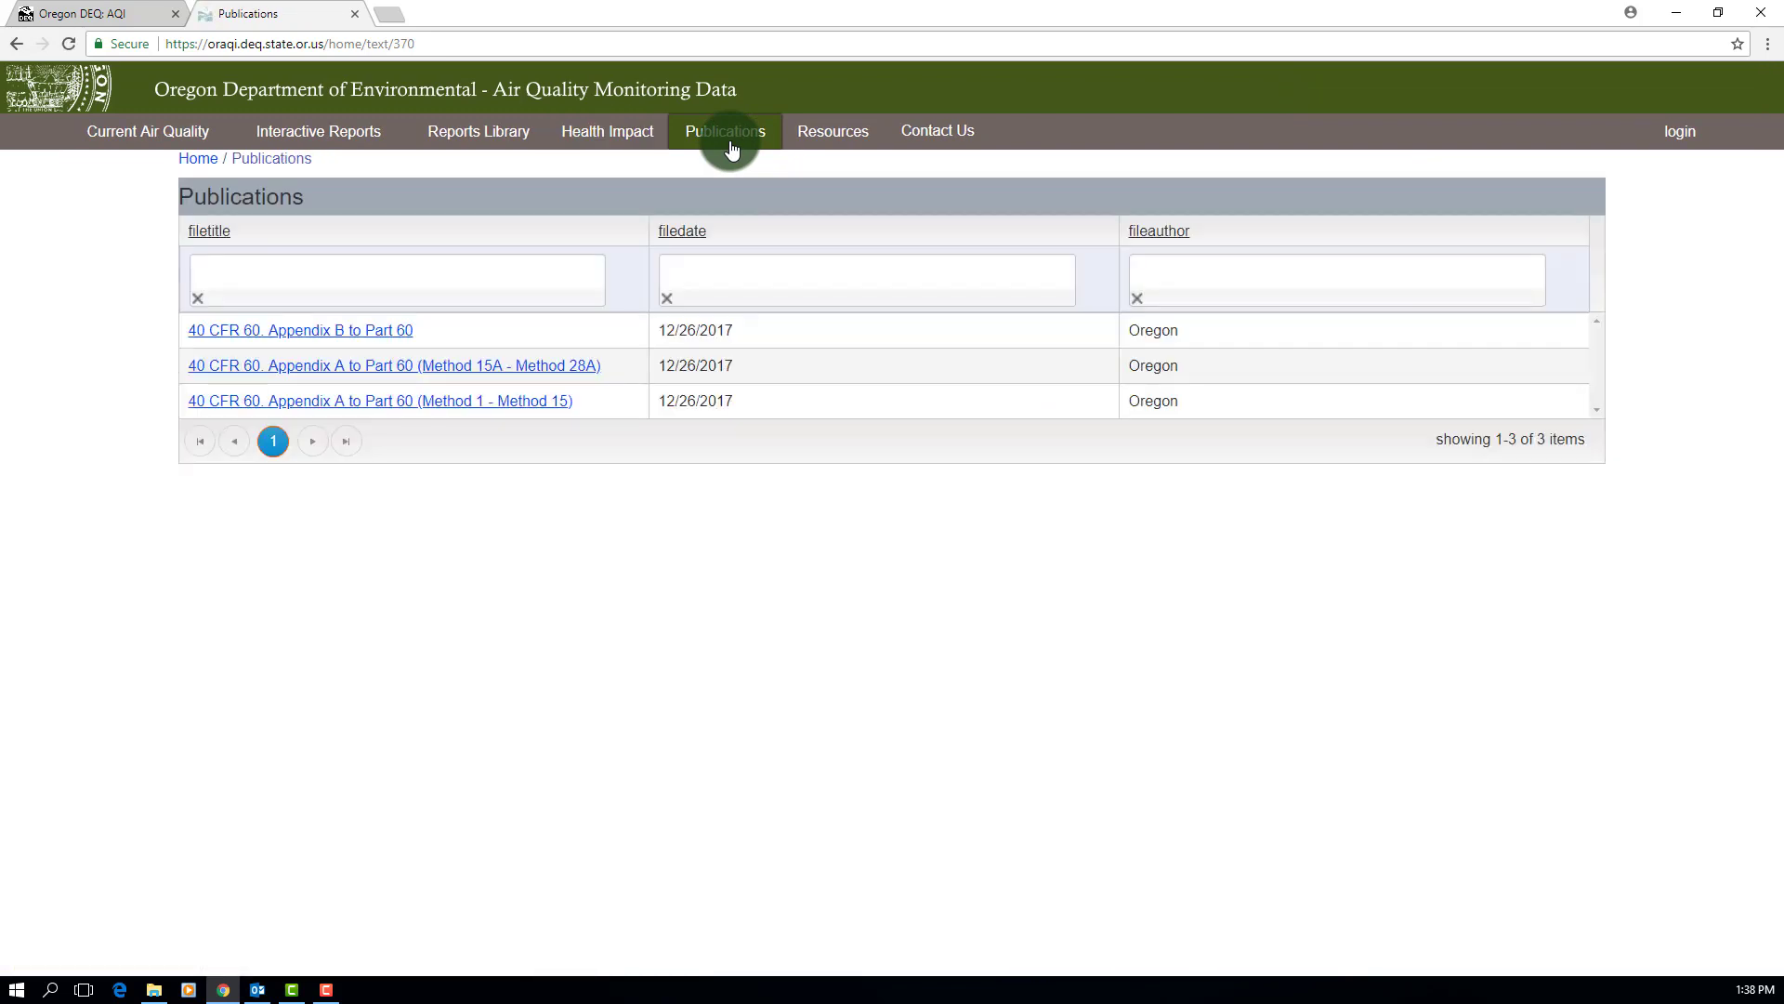
{"action": "left_click", "coordinate": [830, 133]}
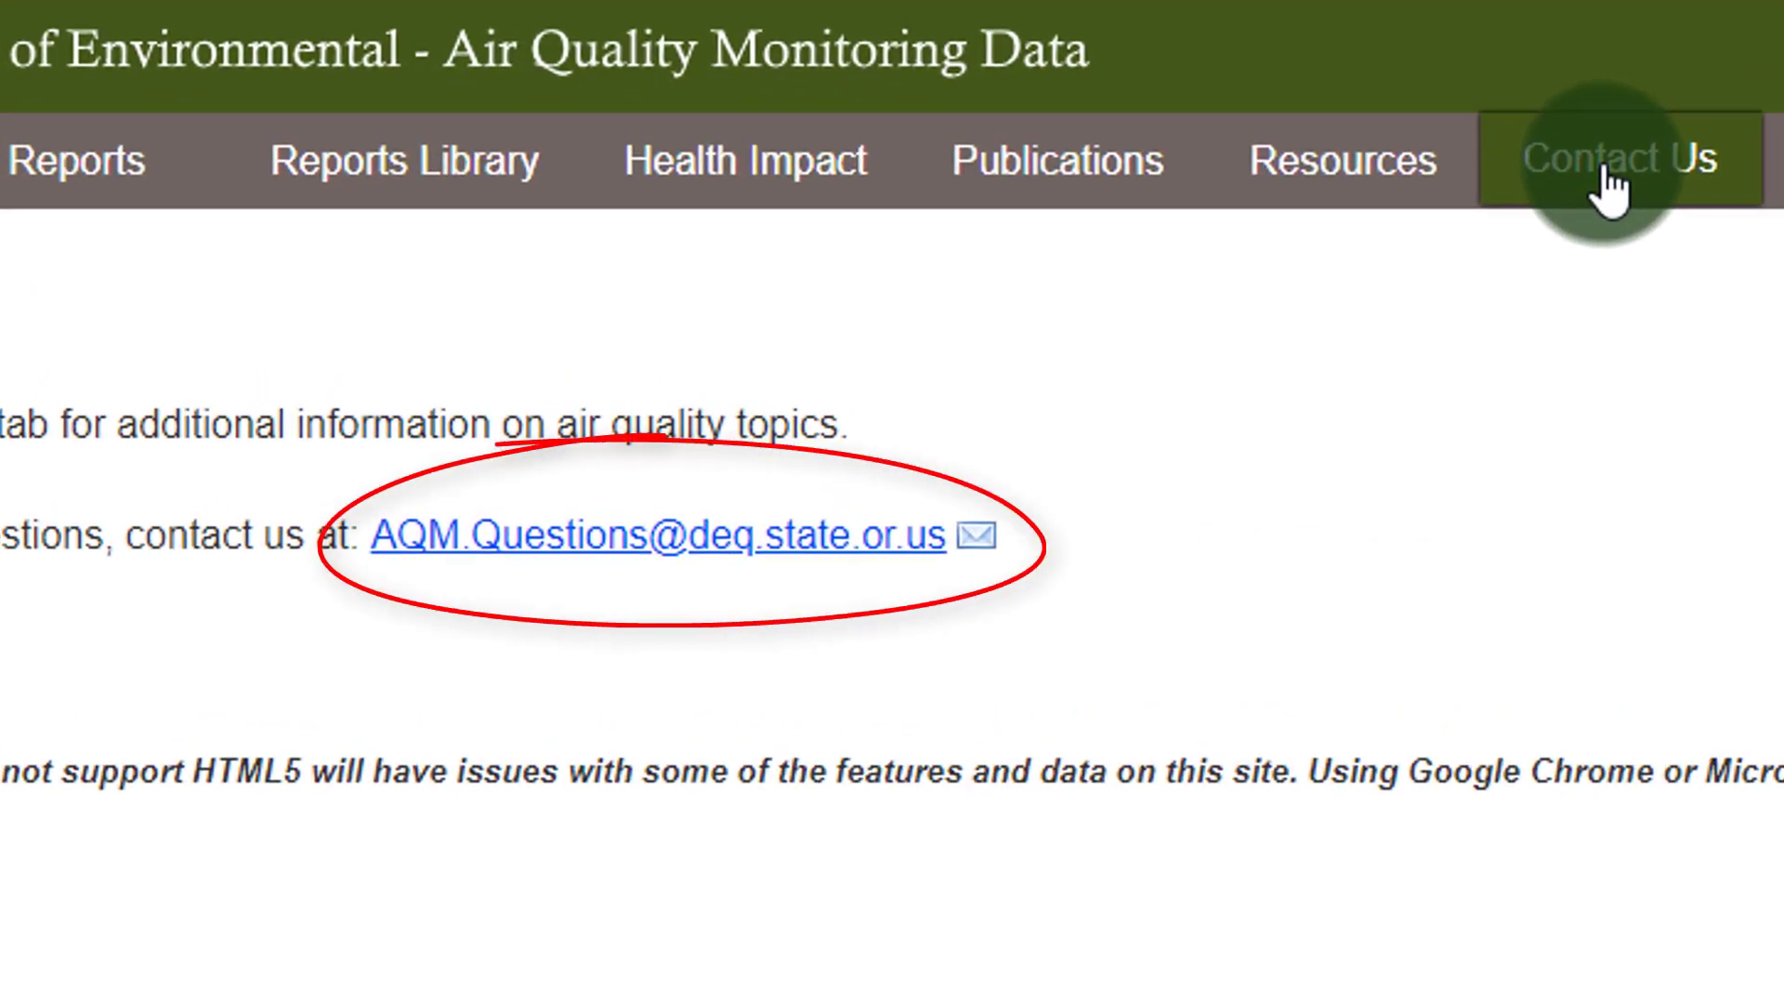
{"action": "mouse_move", "coordinate": [318, 131]}
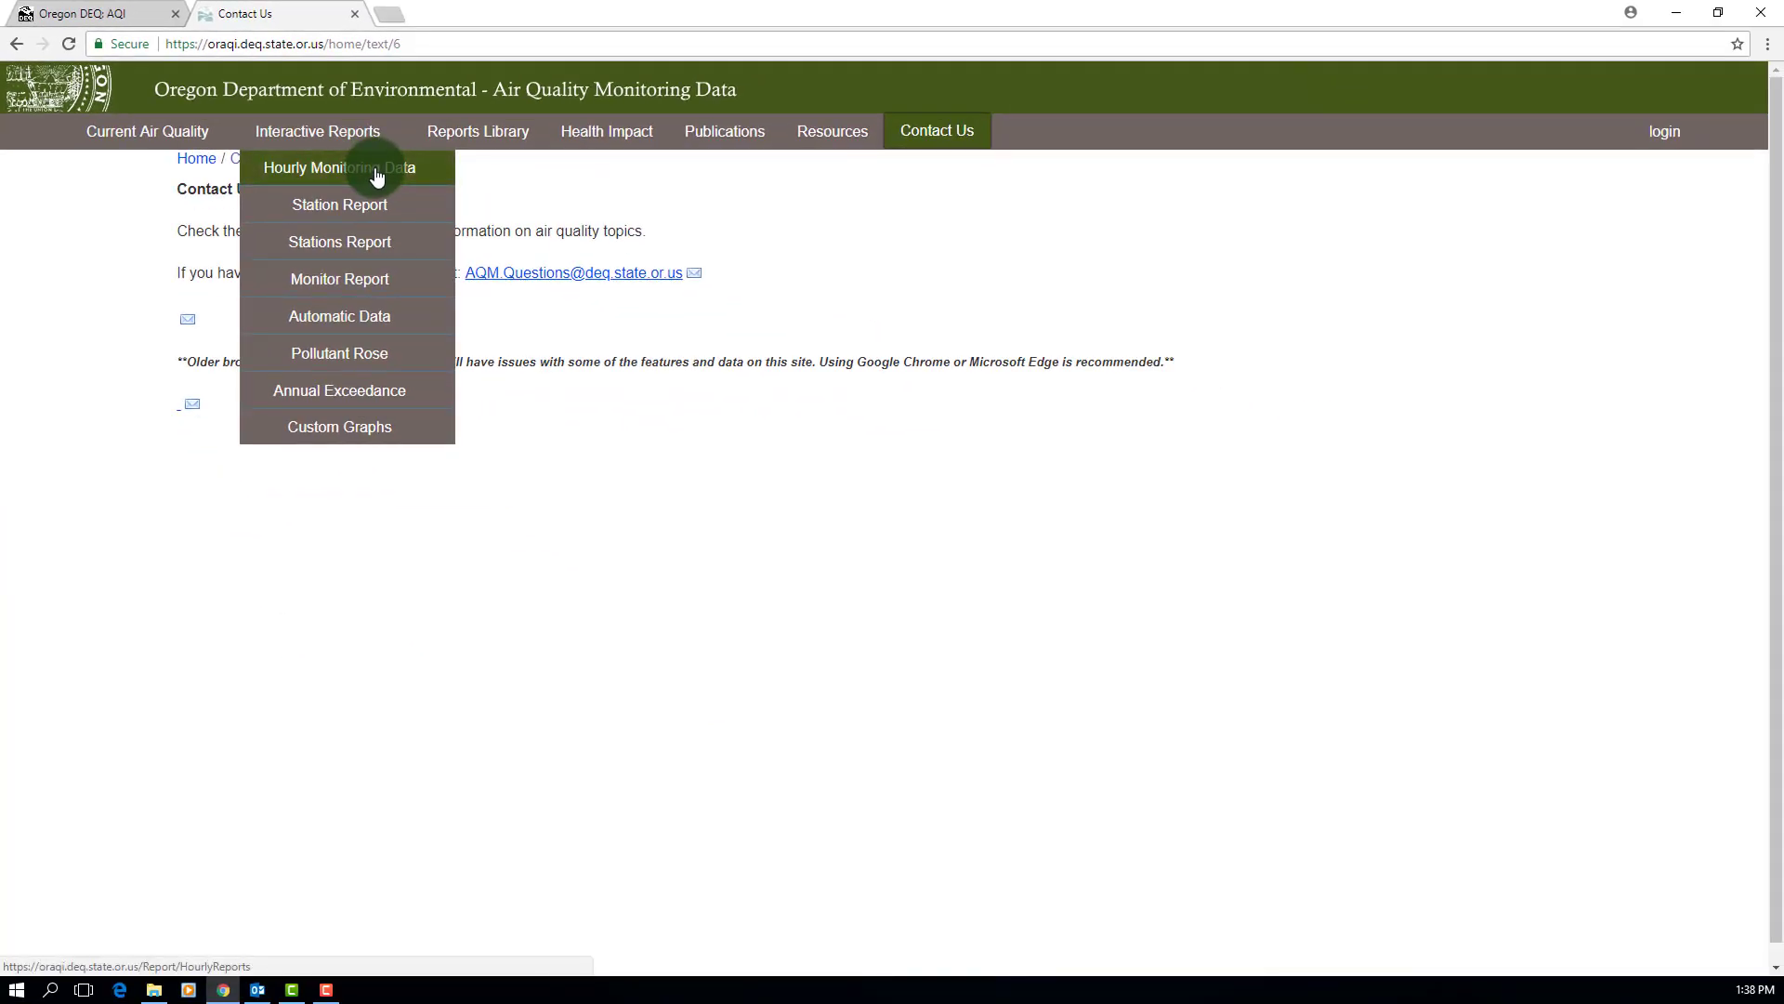
In Hourly Monitoring Data, chart Bend Pump Station's Neph and PM2.5 Est, then close both charts
{"action": "left_click", "coordinate": [377, 174]}
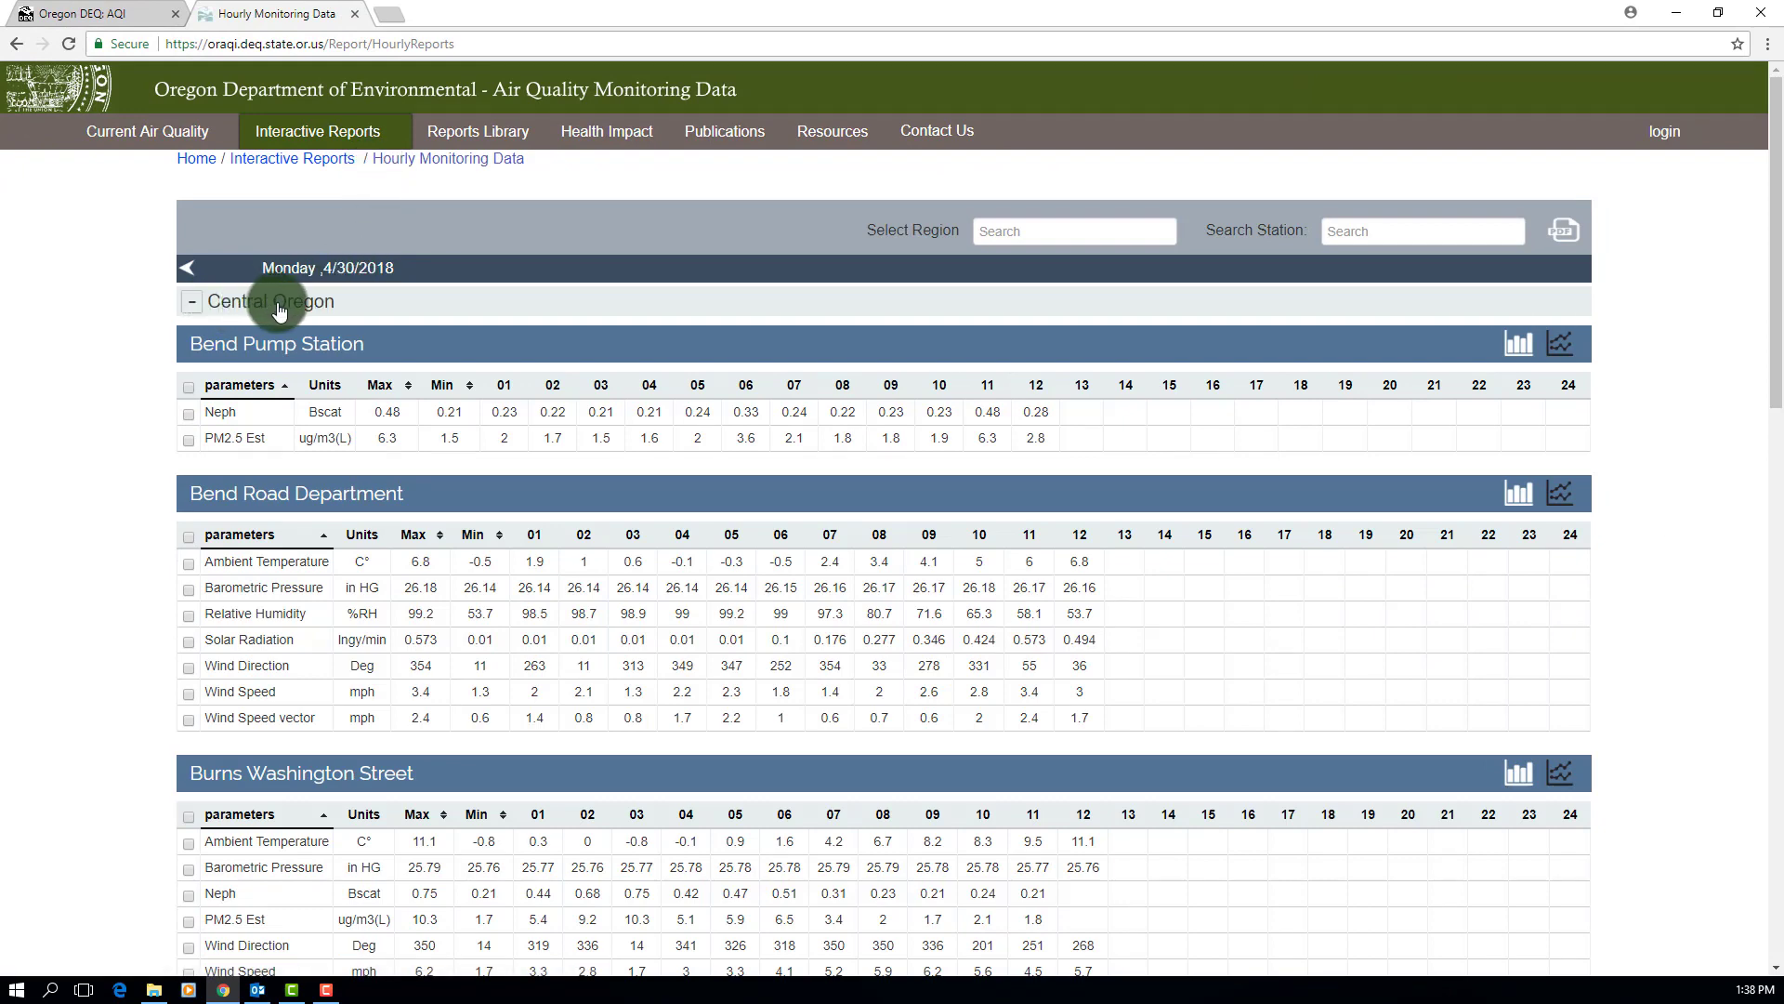
{"action": "left_click", "coordinate": [187, 413]}
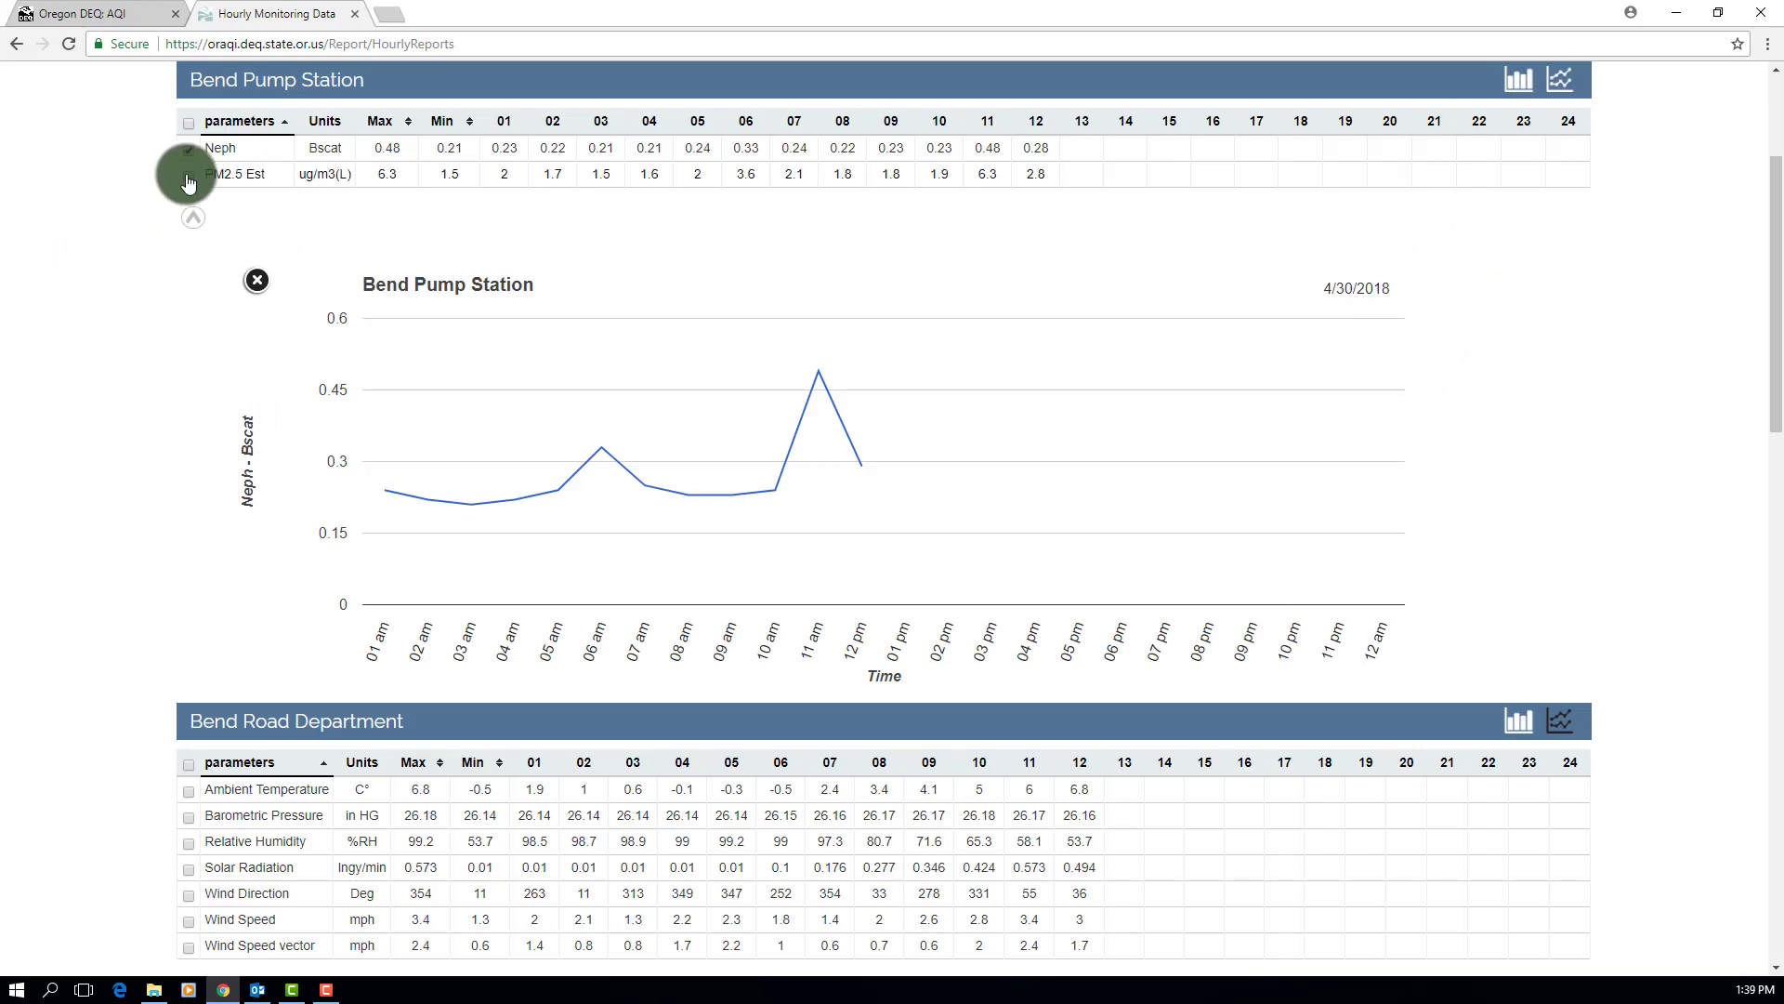
{"action": "left_click", "coordinate": [188, 177]}
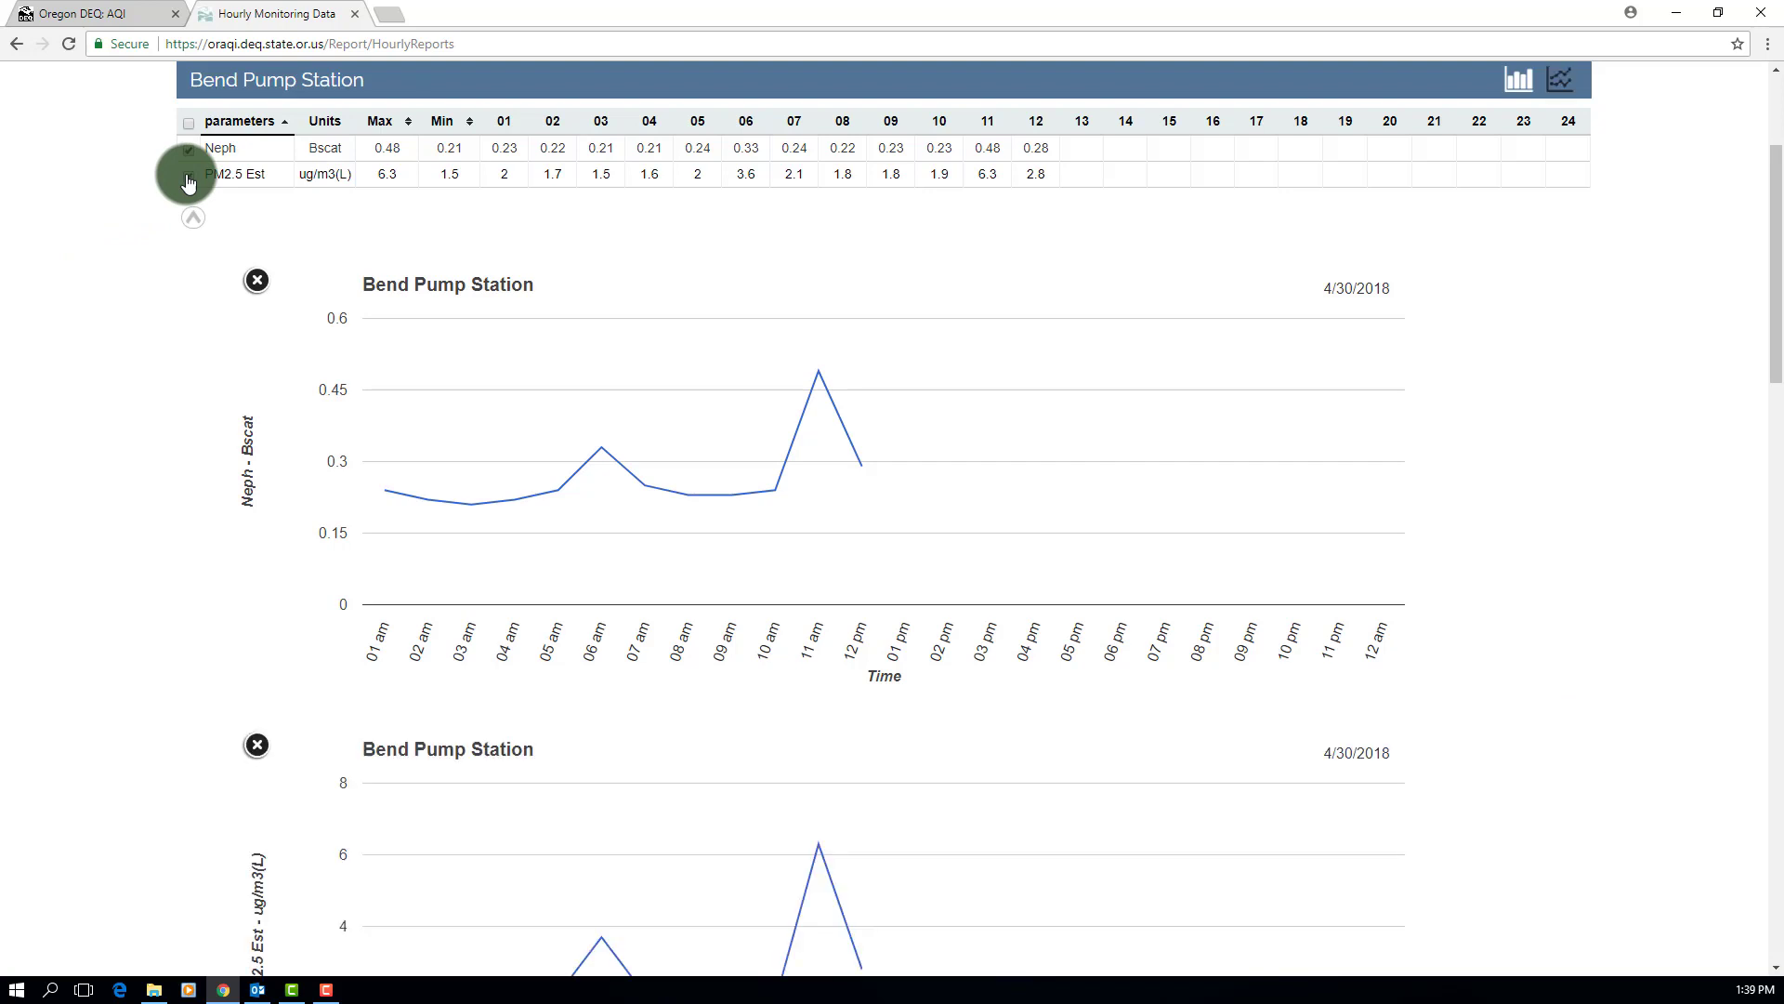
{"action": "scroll", "coordinate": [233, 272], "scroll_direction": "down", "scroll_amount": 3}
{"action": "scroll", "coordinate": [233, 271], "scroll_direction": "down", "scroll_amount": 2}
{"action": "scroll", "coordinate": [233, 272], "scroll_direction": "up", "scroll_amount": 5}
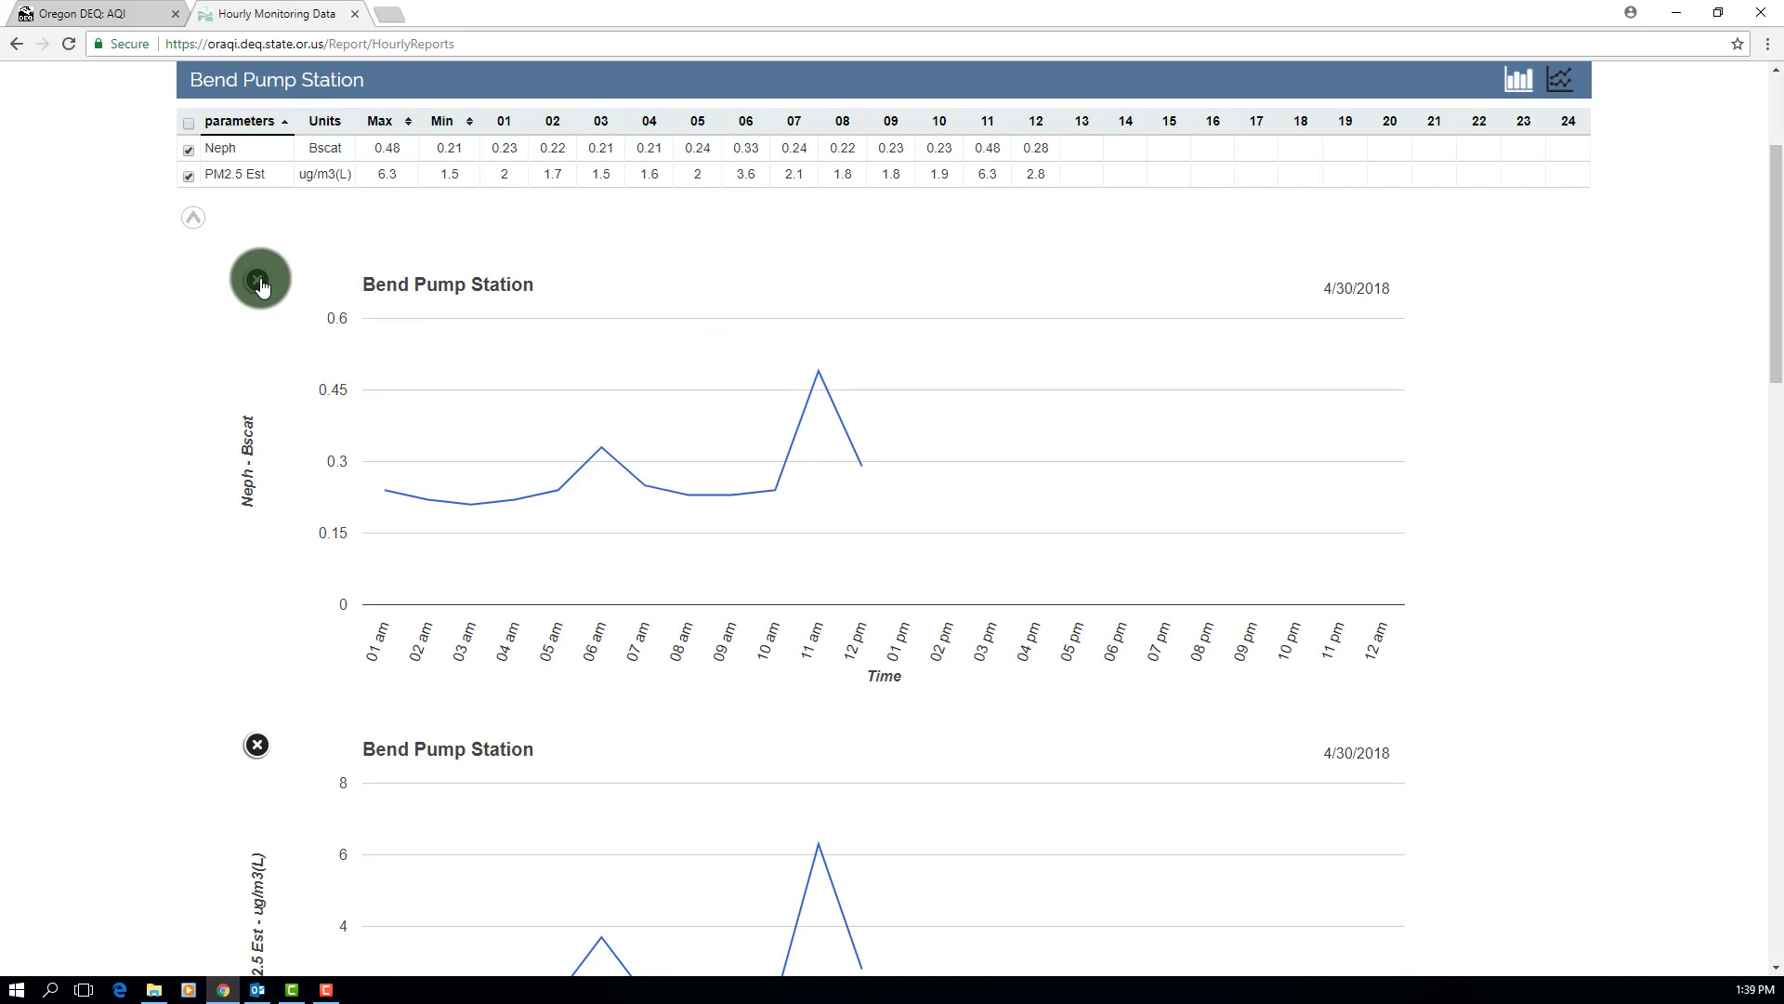
{"action": "left_click", "coordinate": [261, 280]}
{"action": "left_click", "coordinate": [194, 218]}
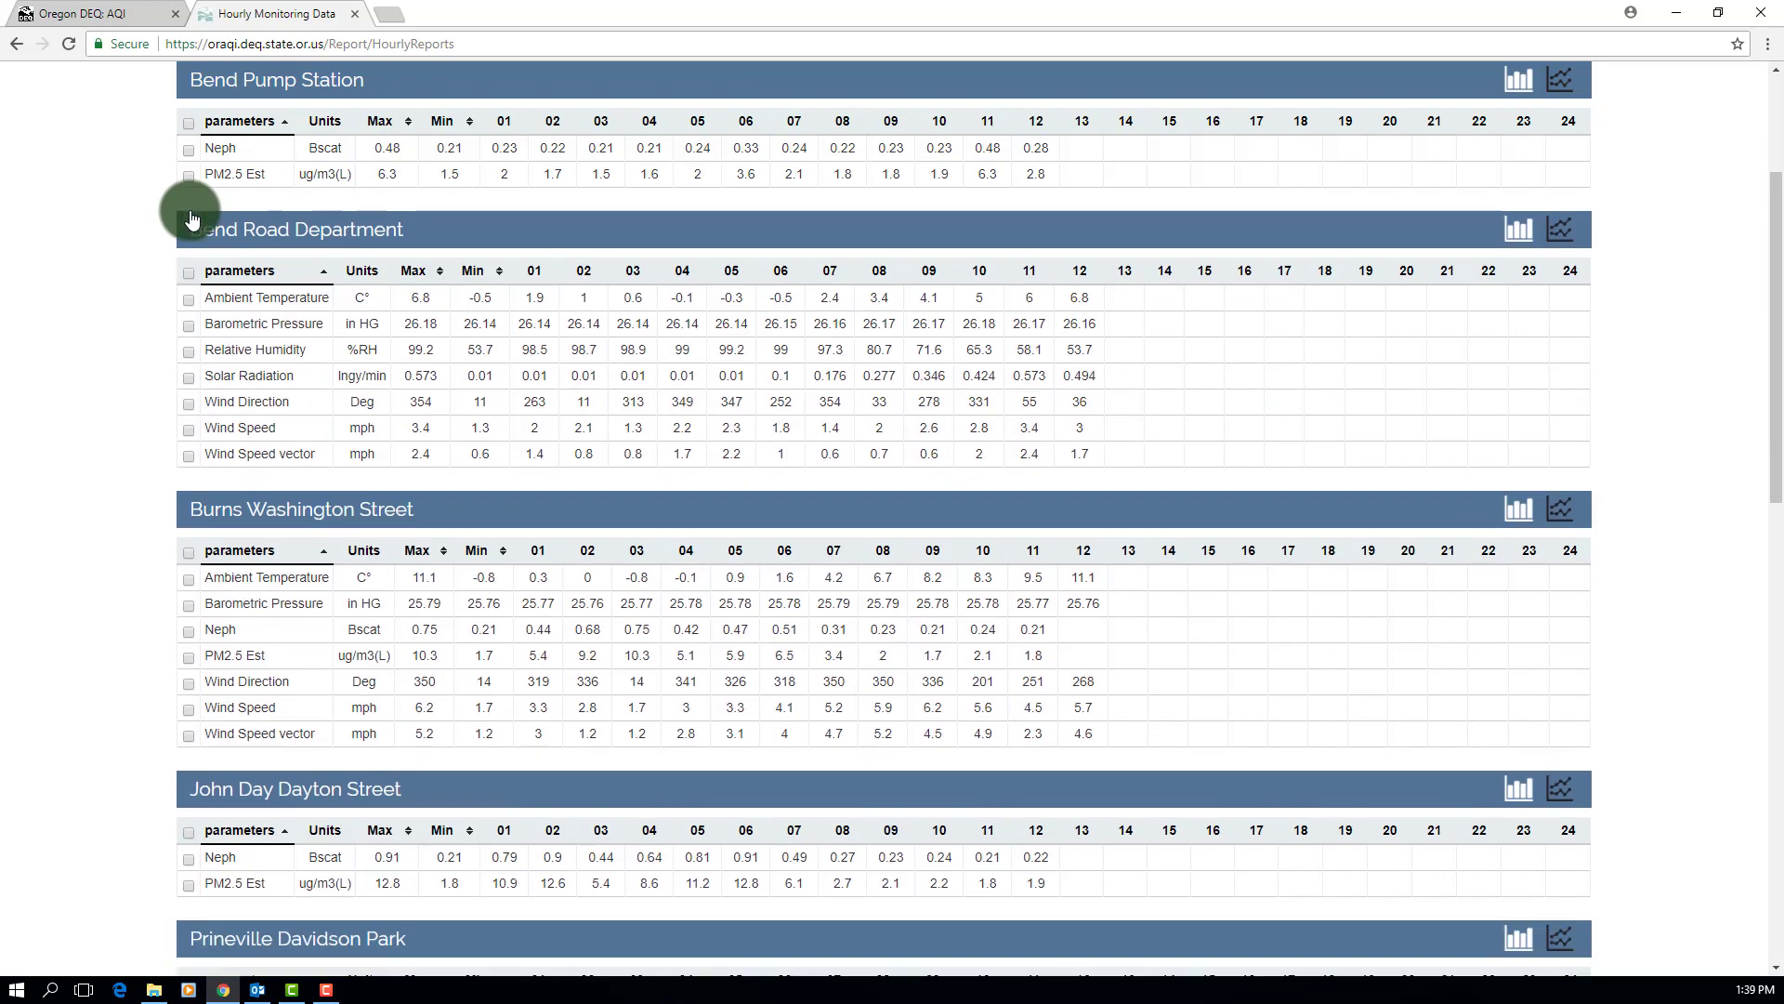
{"action": "scroll", "coordinate": [980, 295], "scroll_direction": "up", "scroll_amount": 5}
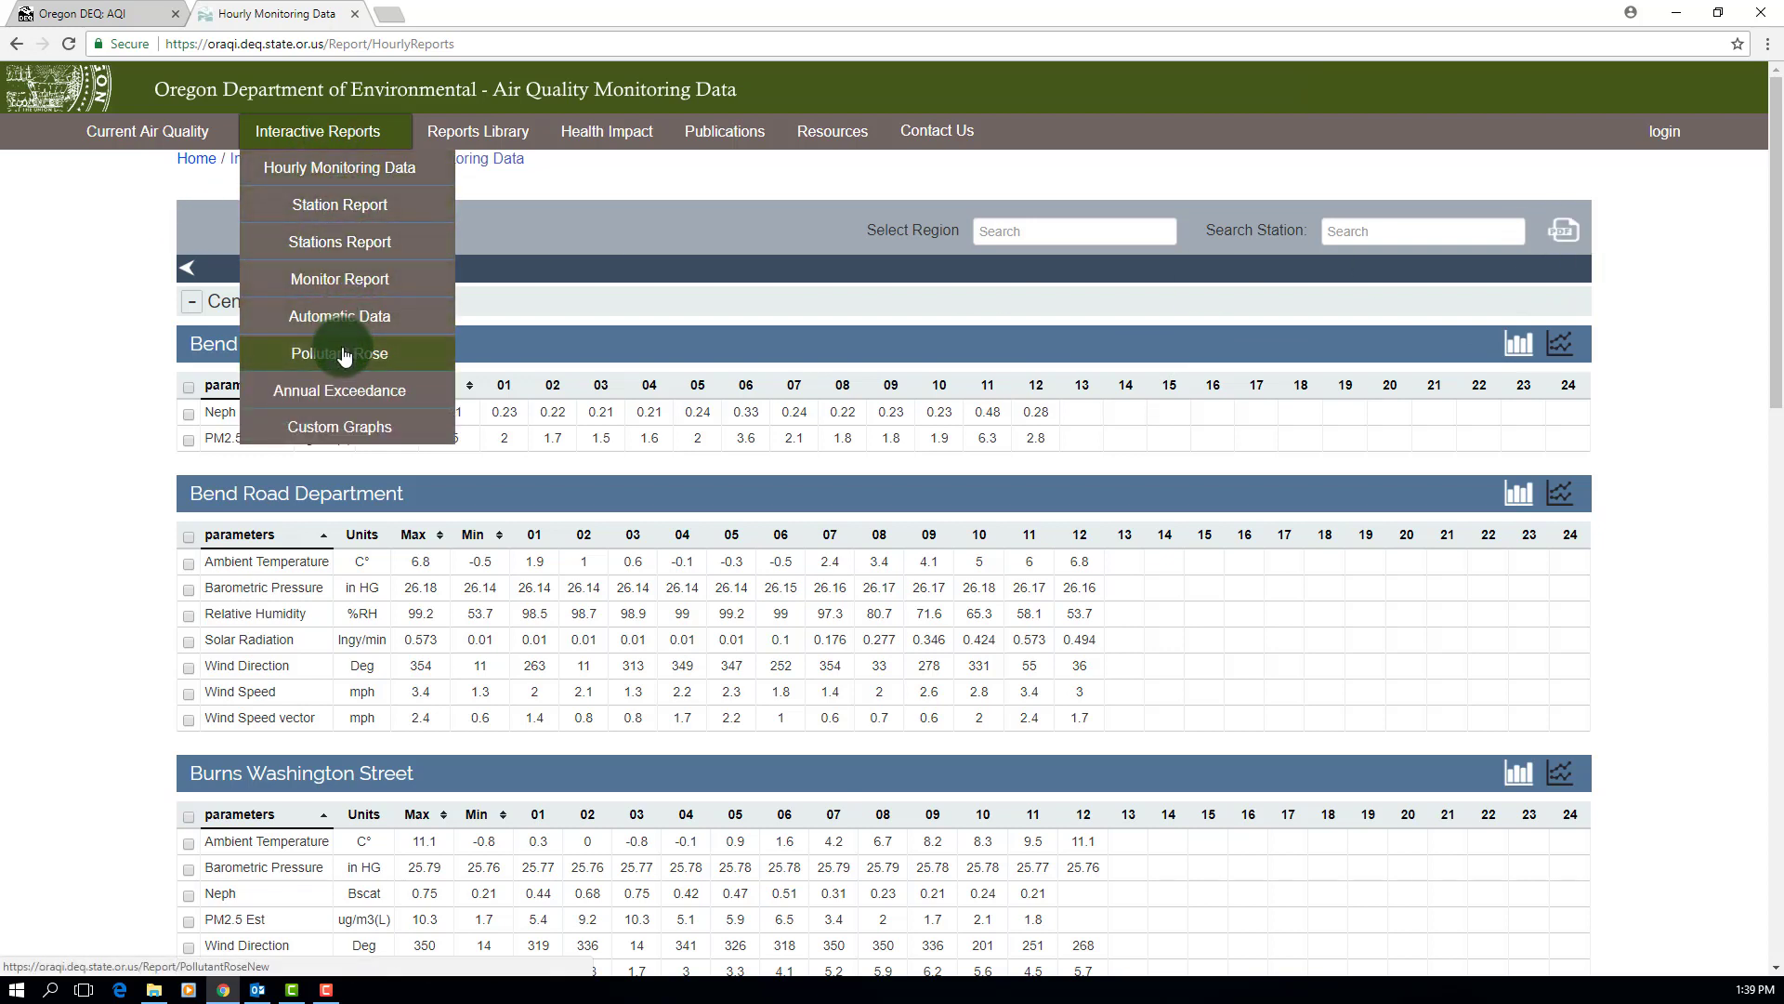
Start a Pollutant Rose report with Ambient Temperature as the pollutant
{"action": "left_click", "coordinate": [342, 352]}
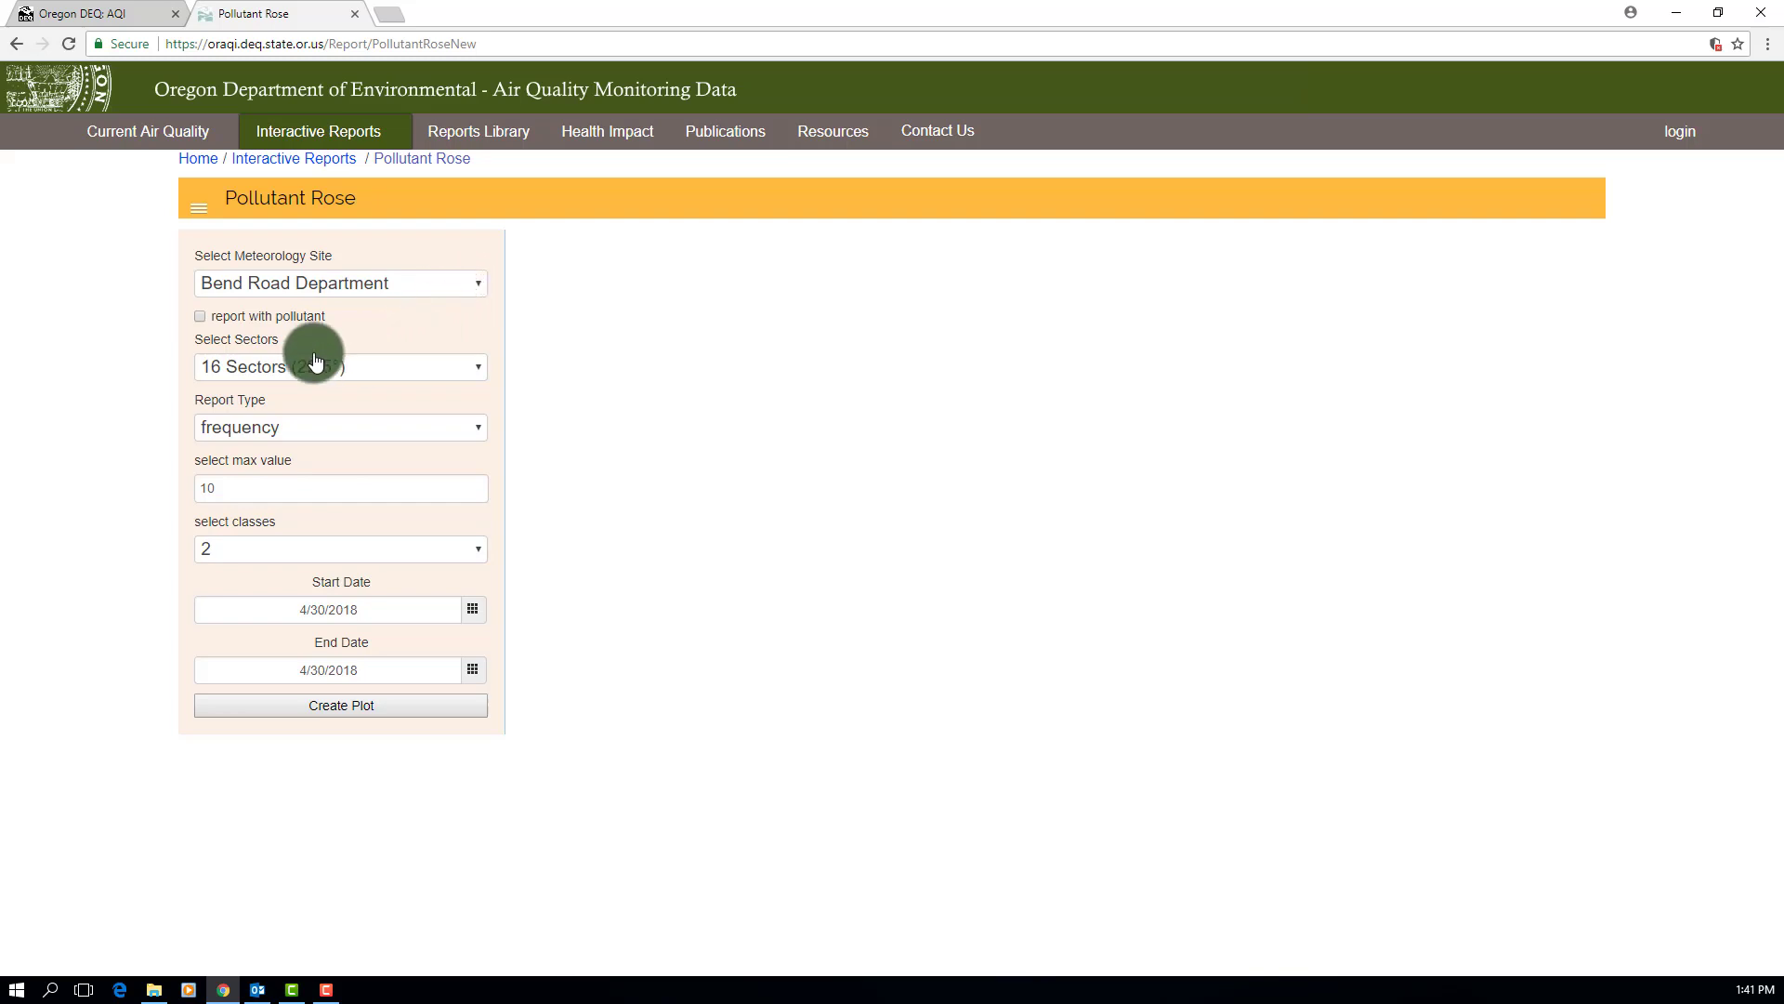
{"action": "left_click", "coordinate": [199, 317]}
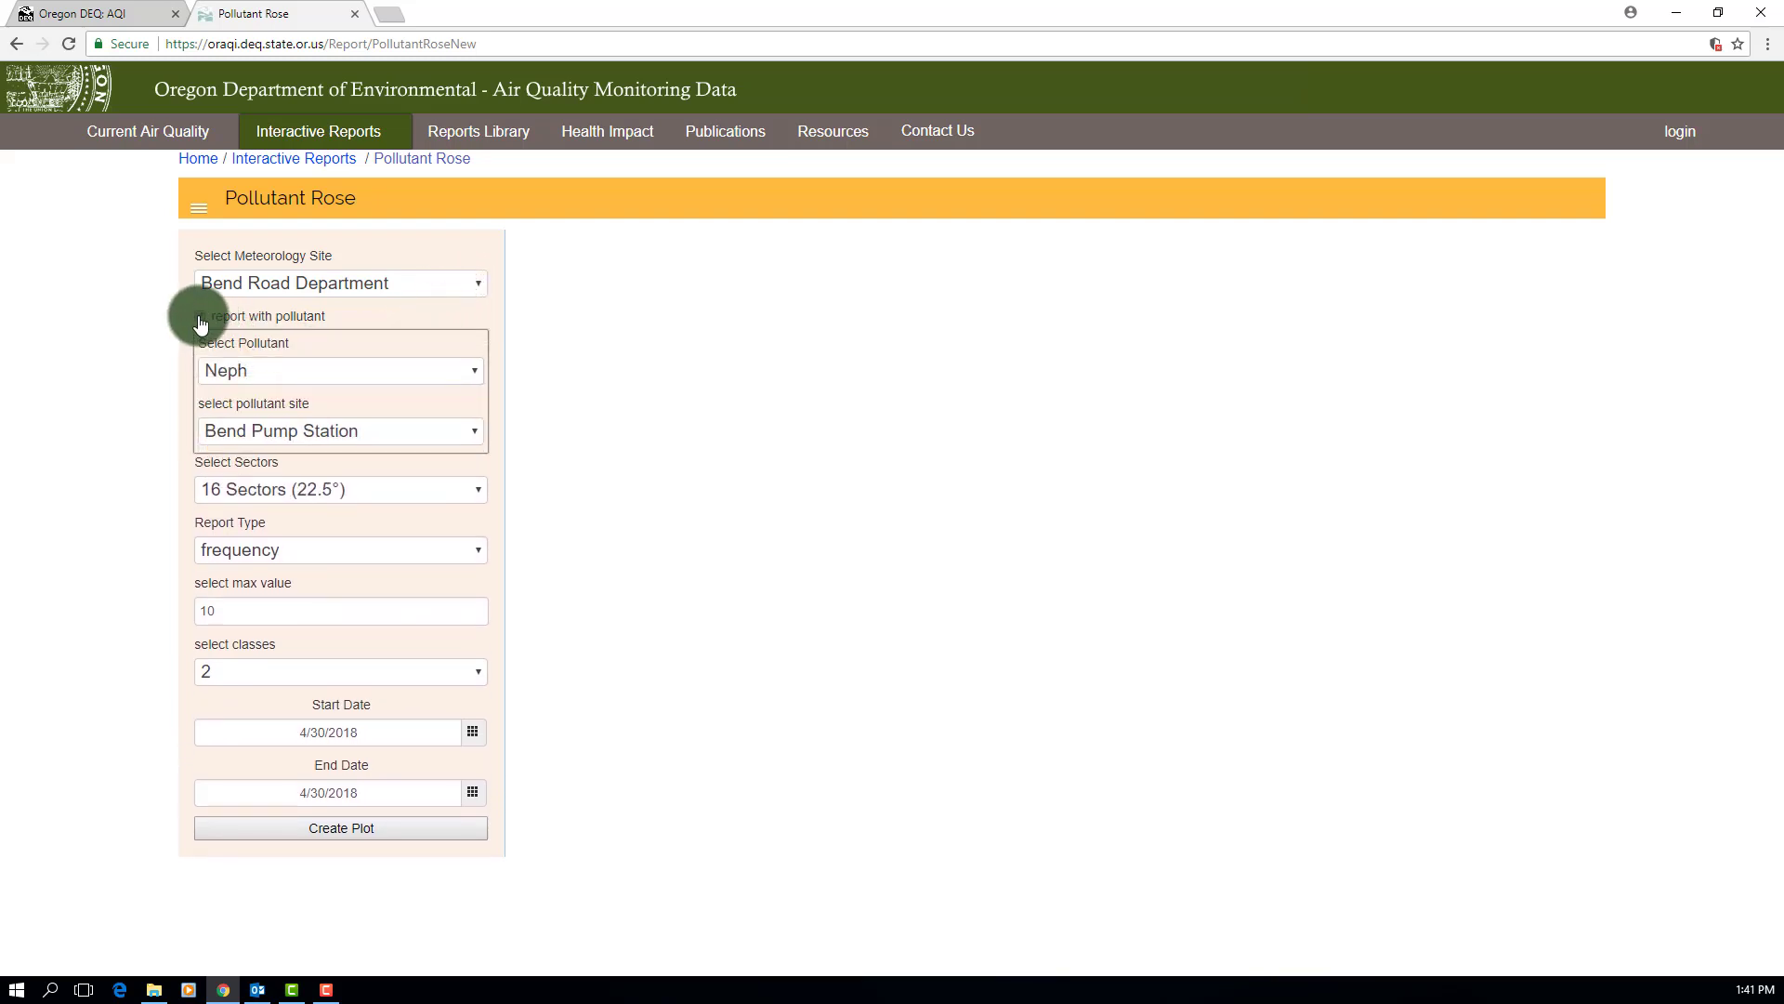
{"action": "left_click", "coordinate": [471, 374]}
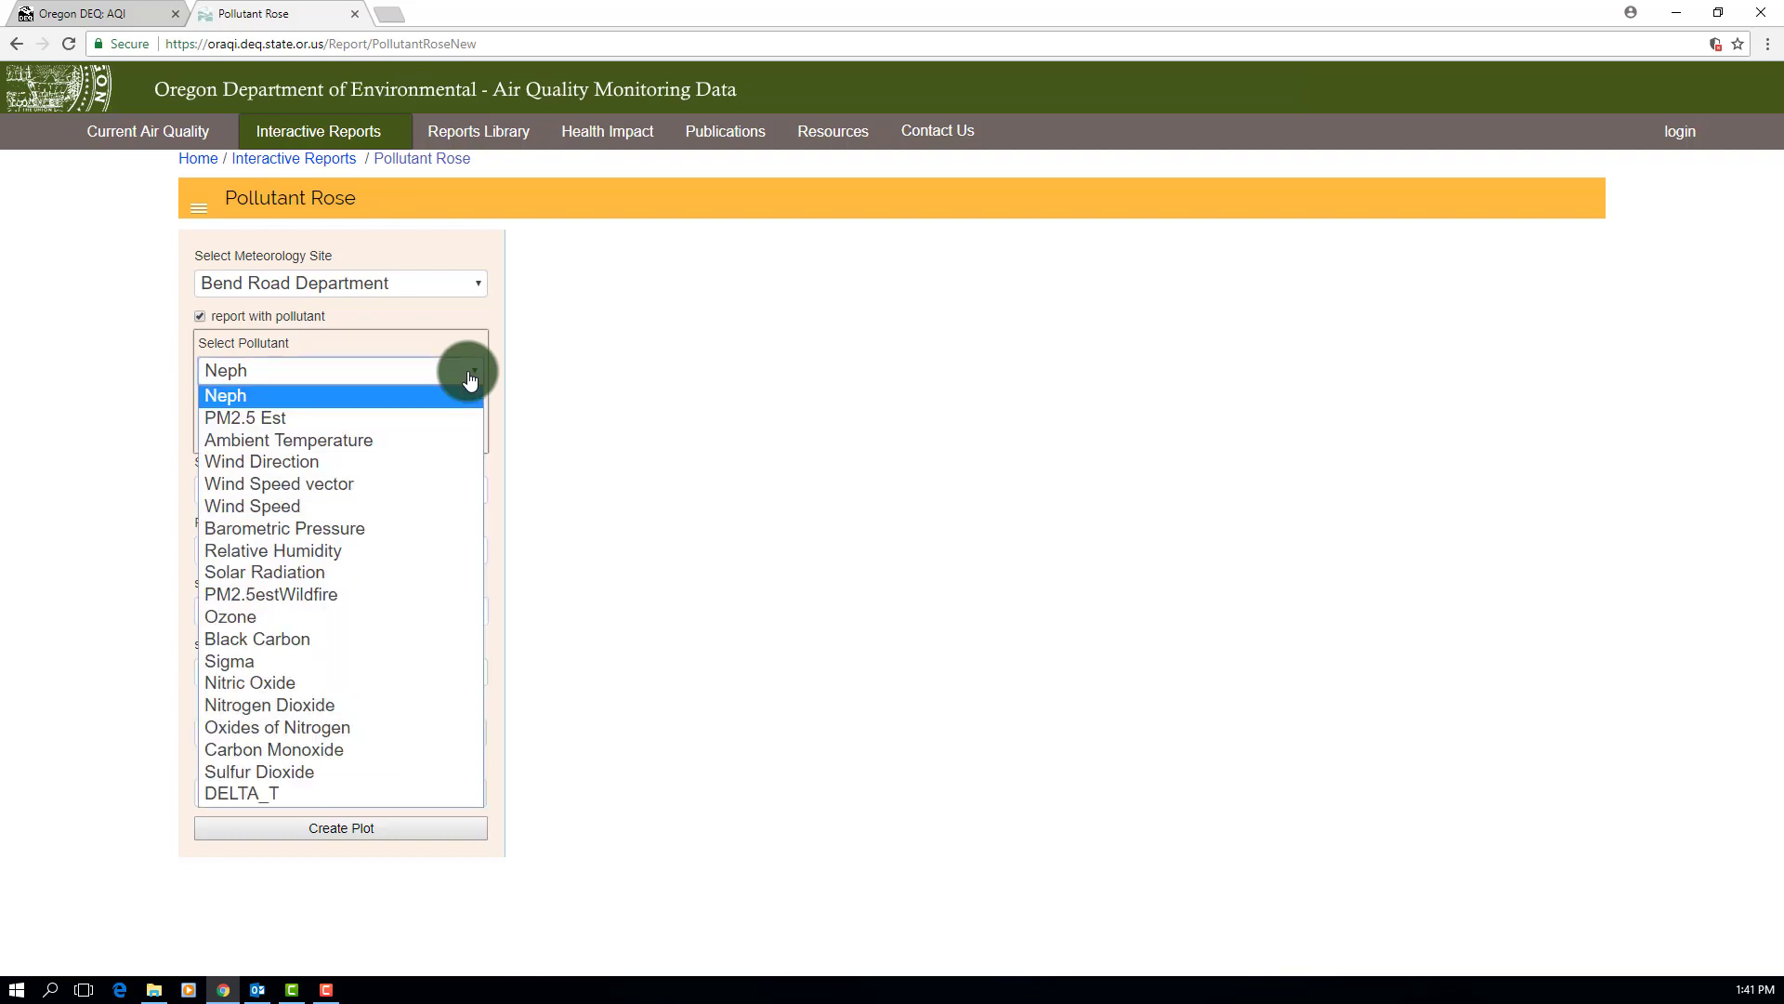
{"action": "left_click", "coordinate": [441, 440]}
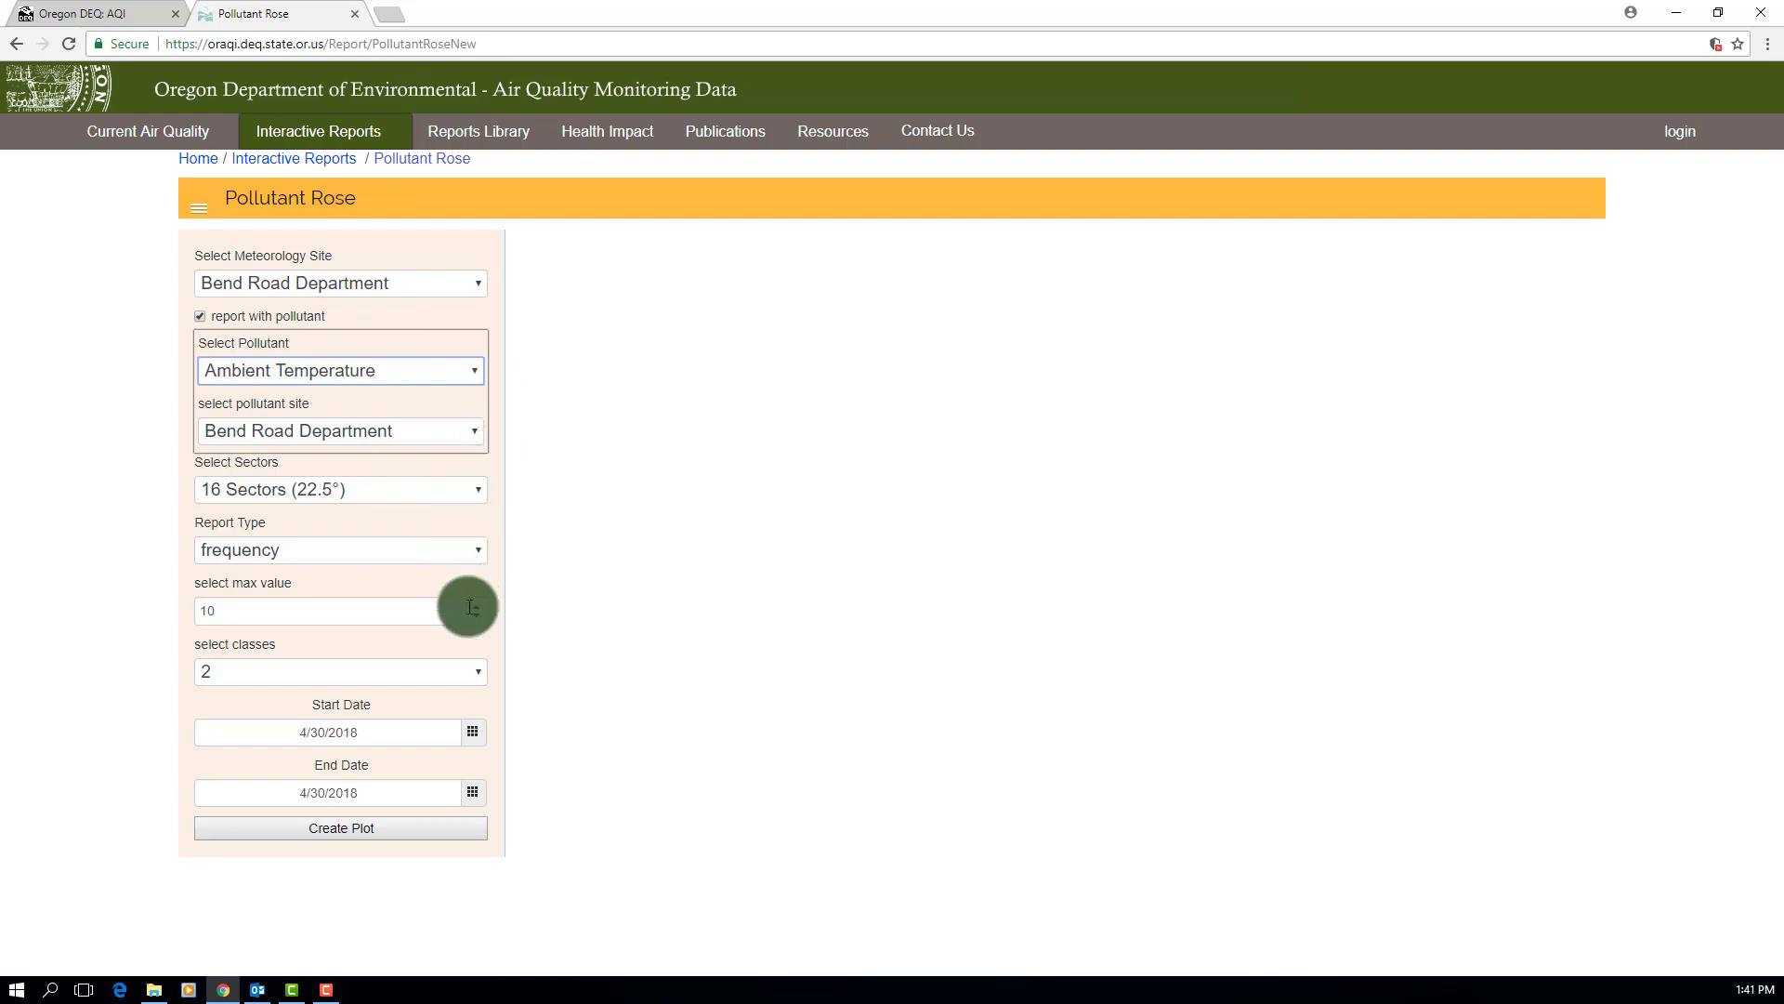
Plot the rose with max value 25 and 10 classes, and view its Wind Speed chart
{"action": "left_click_drag", "start_coordinate": [460, 609], "coordinate": [174, 595]}
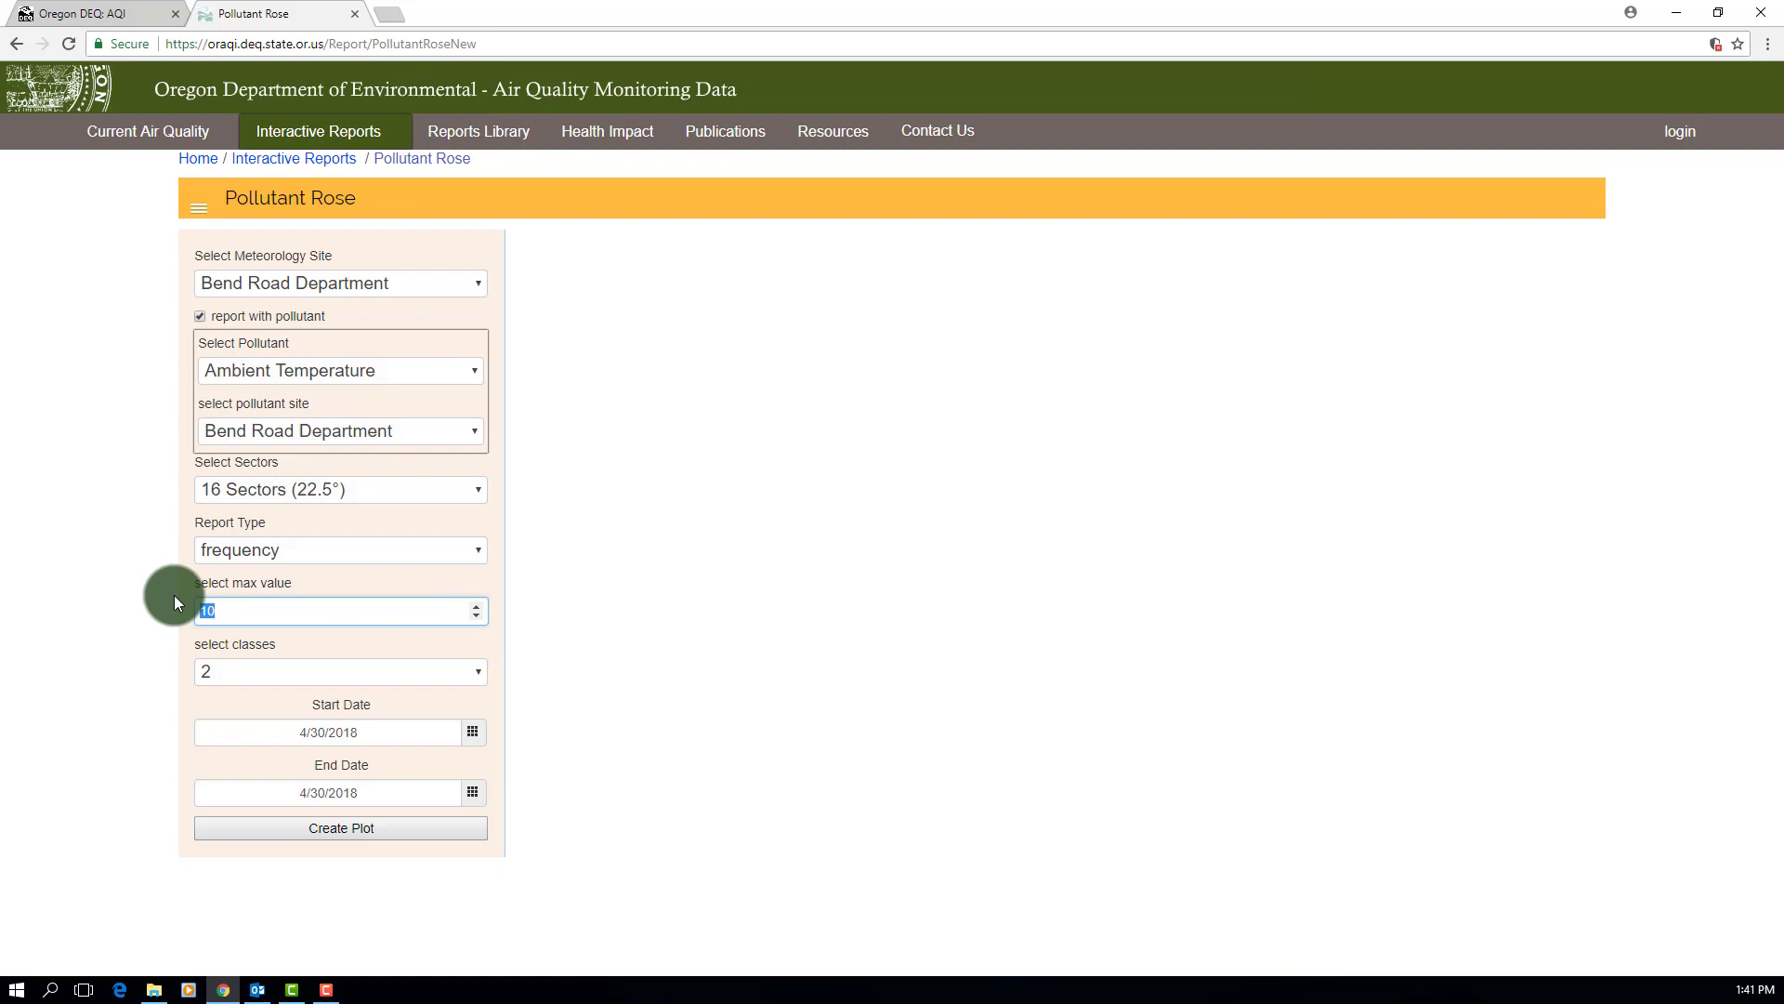
{"action": "type", "text": "25"}
{"action": "left_click", "coordinate": [279, 670]}
{"action": "left_click", "coordinate": [256, 870]}
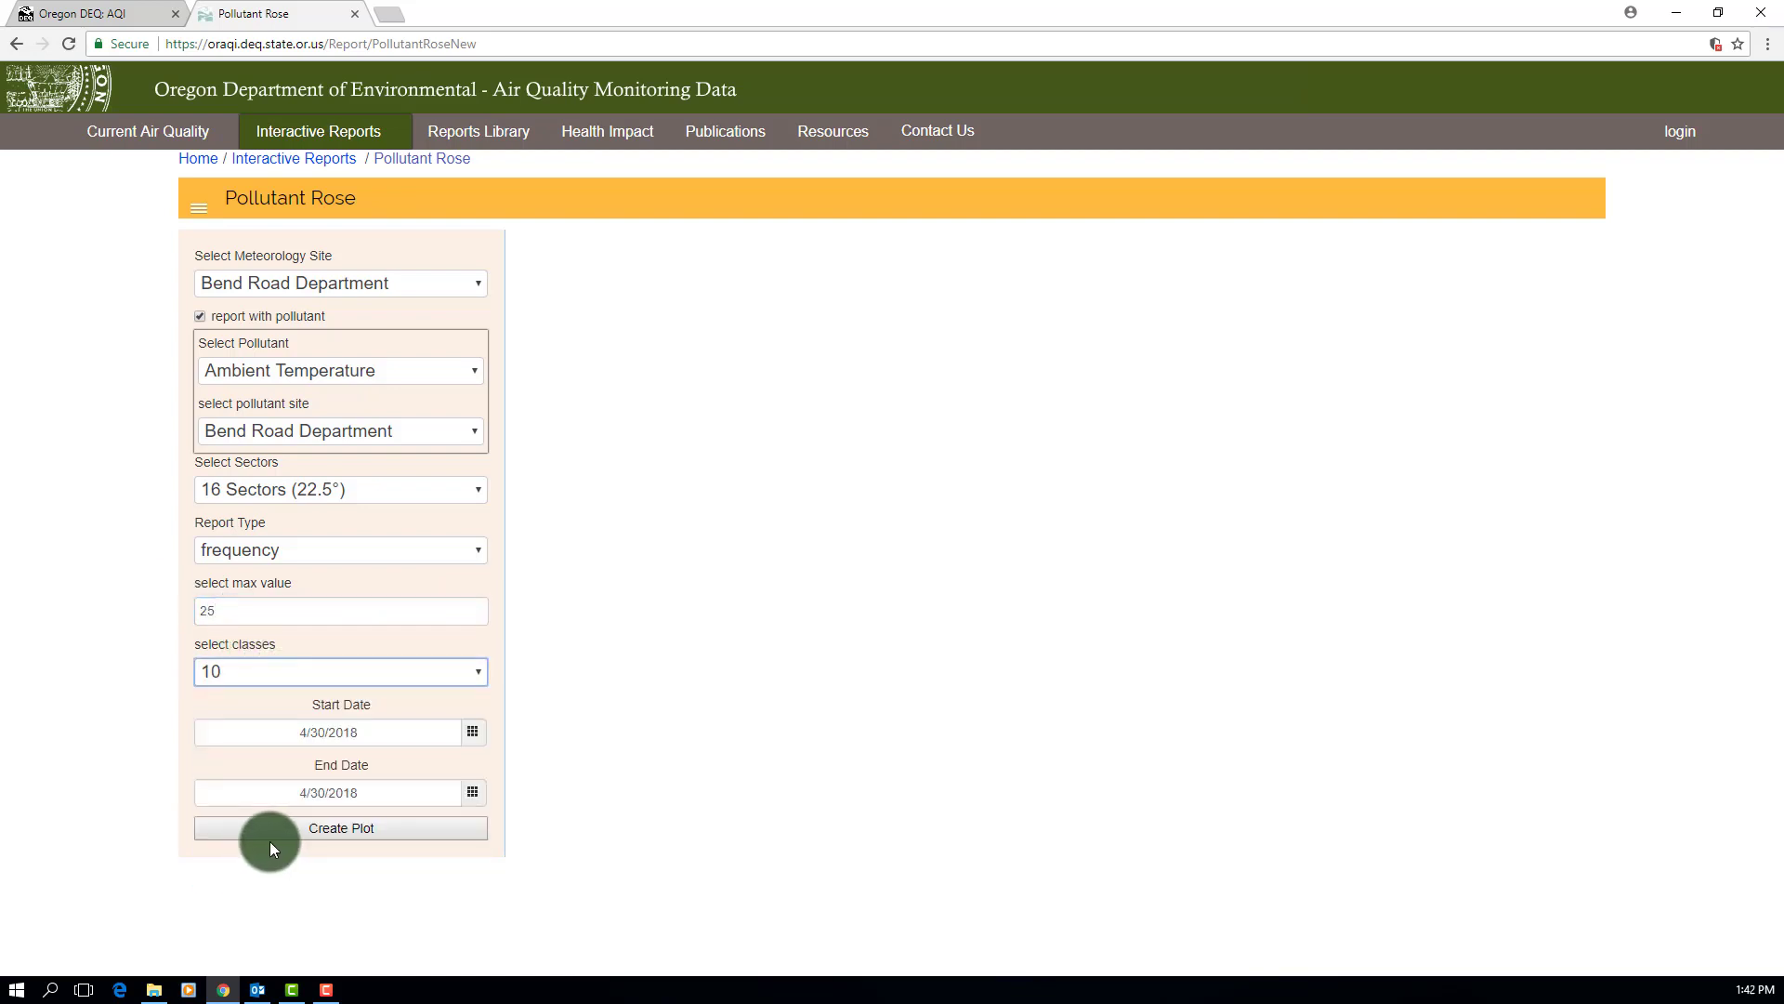
{"action": "left_click", "coordinate": [324, 832]}
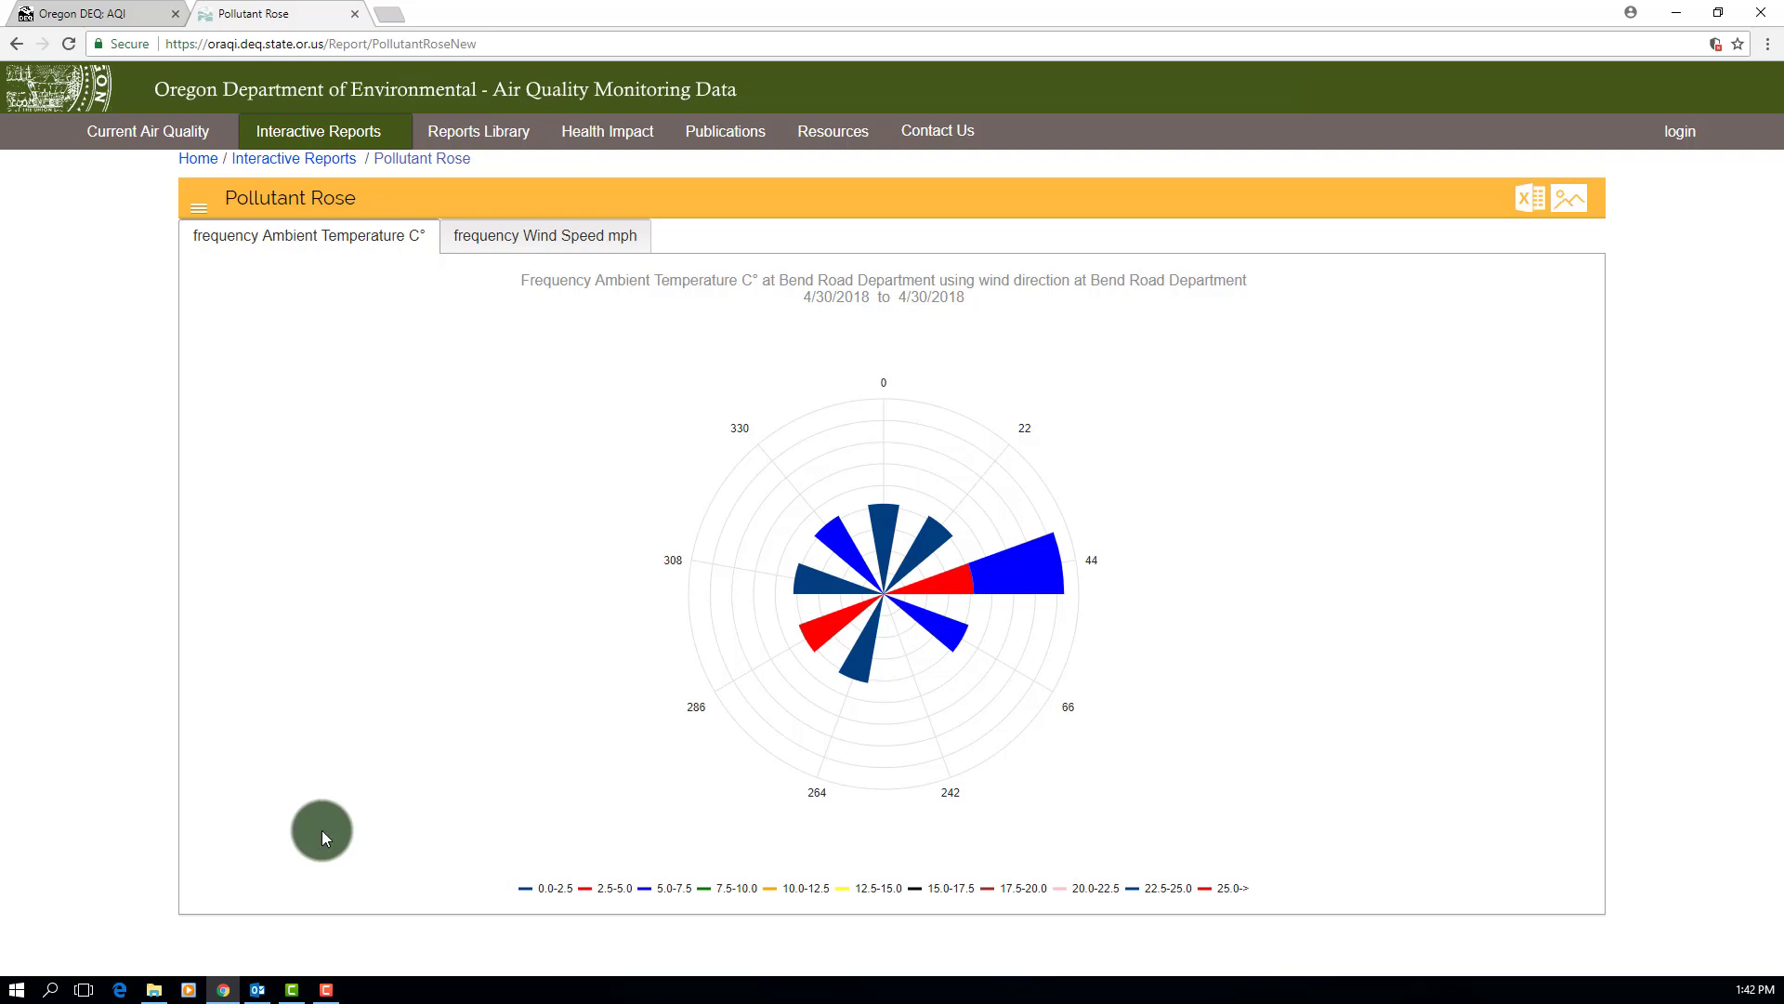
{"action": "left_click", "coordinate": [554, 237]}
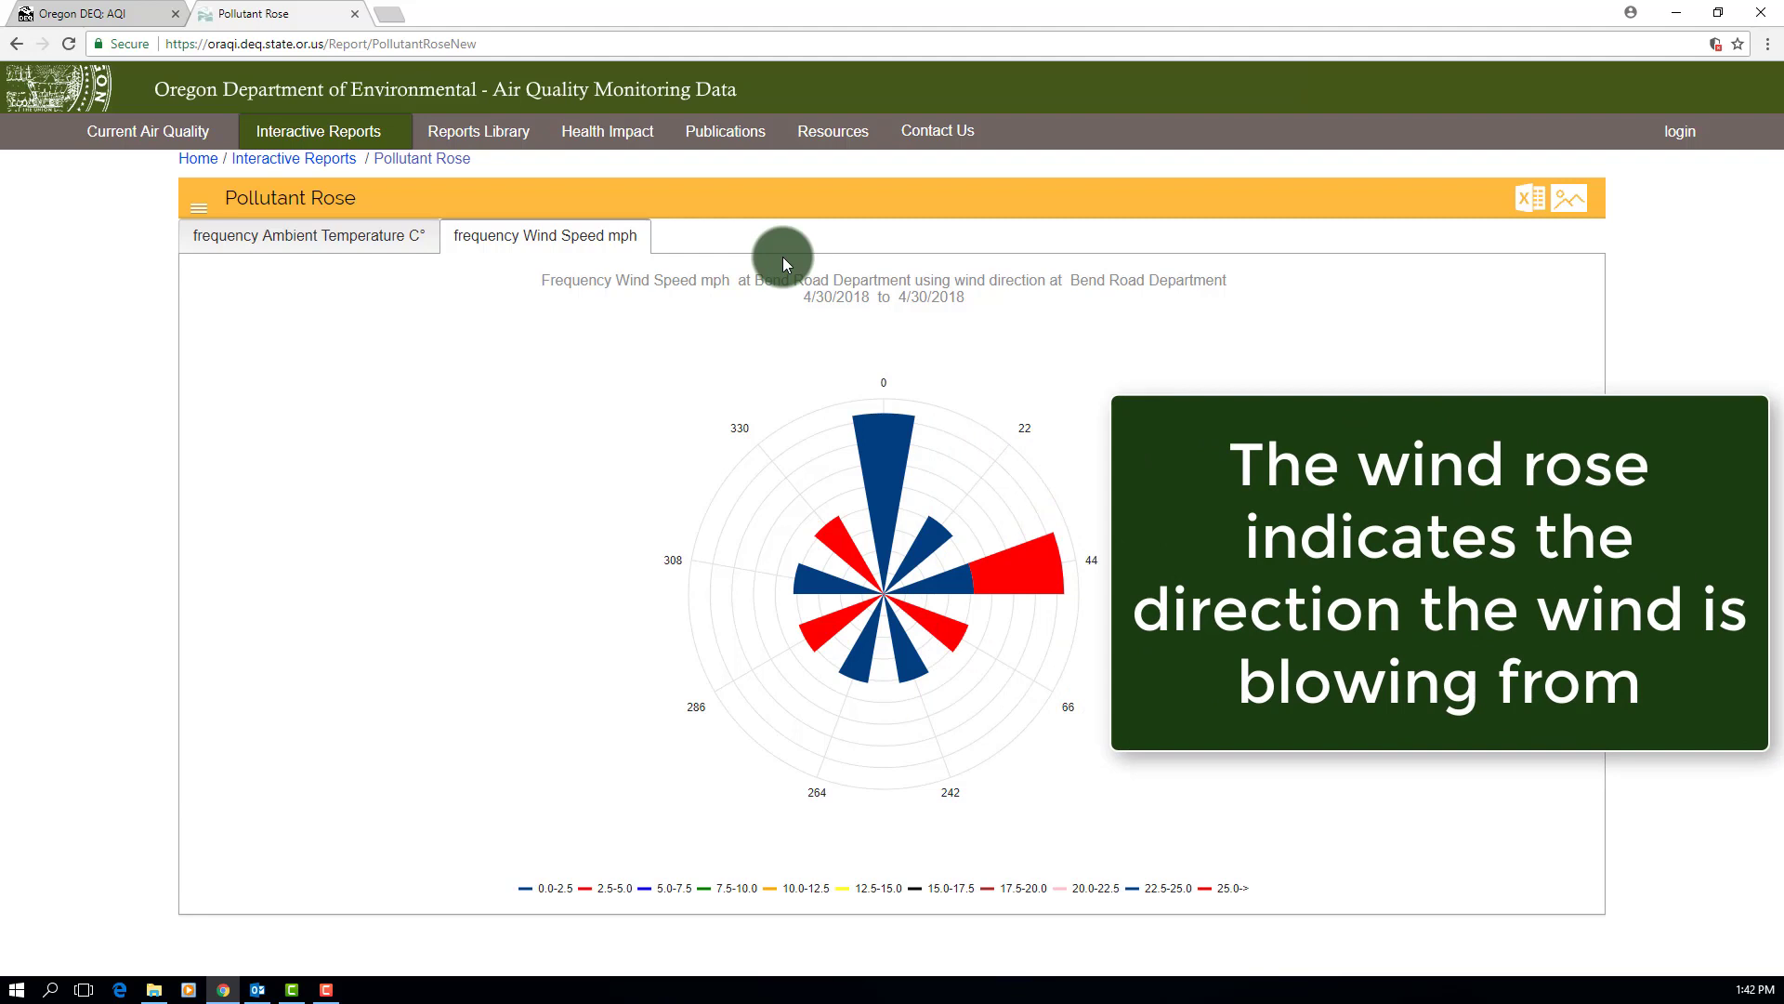
Start a Custom Graphs report with Neph and PM2.5 Est selected
{"action": "left_click", "coordinate": [357, 135]}
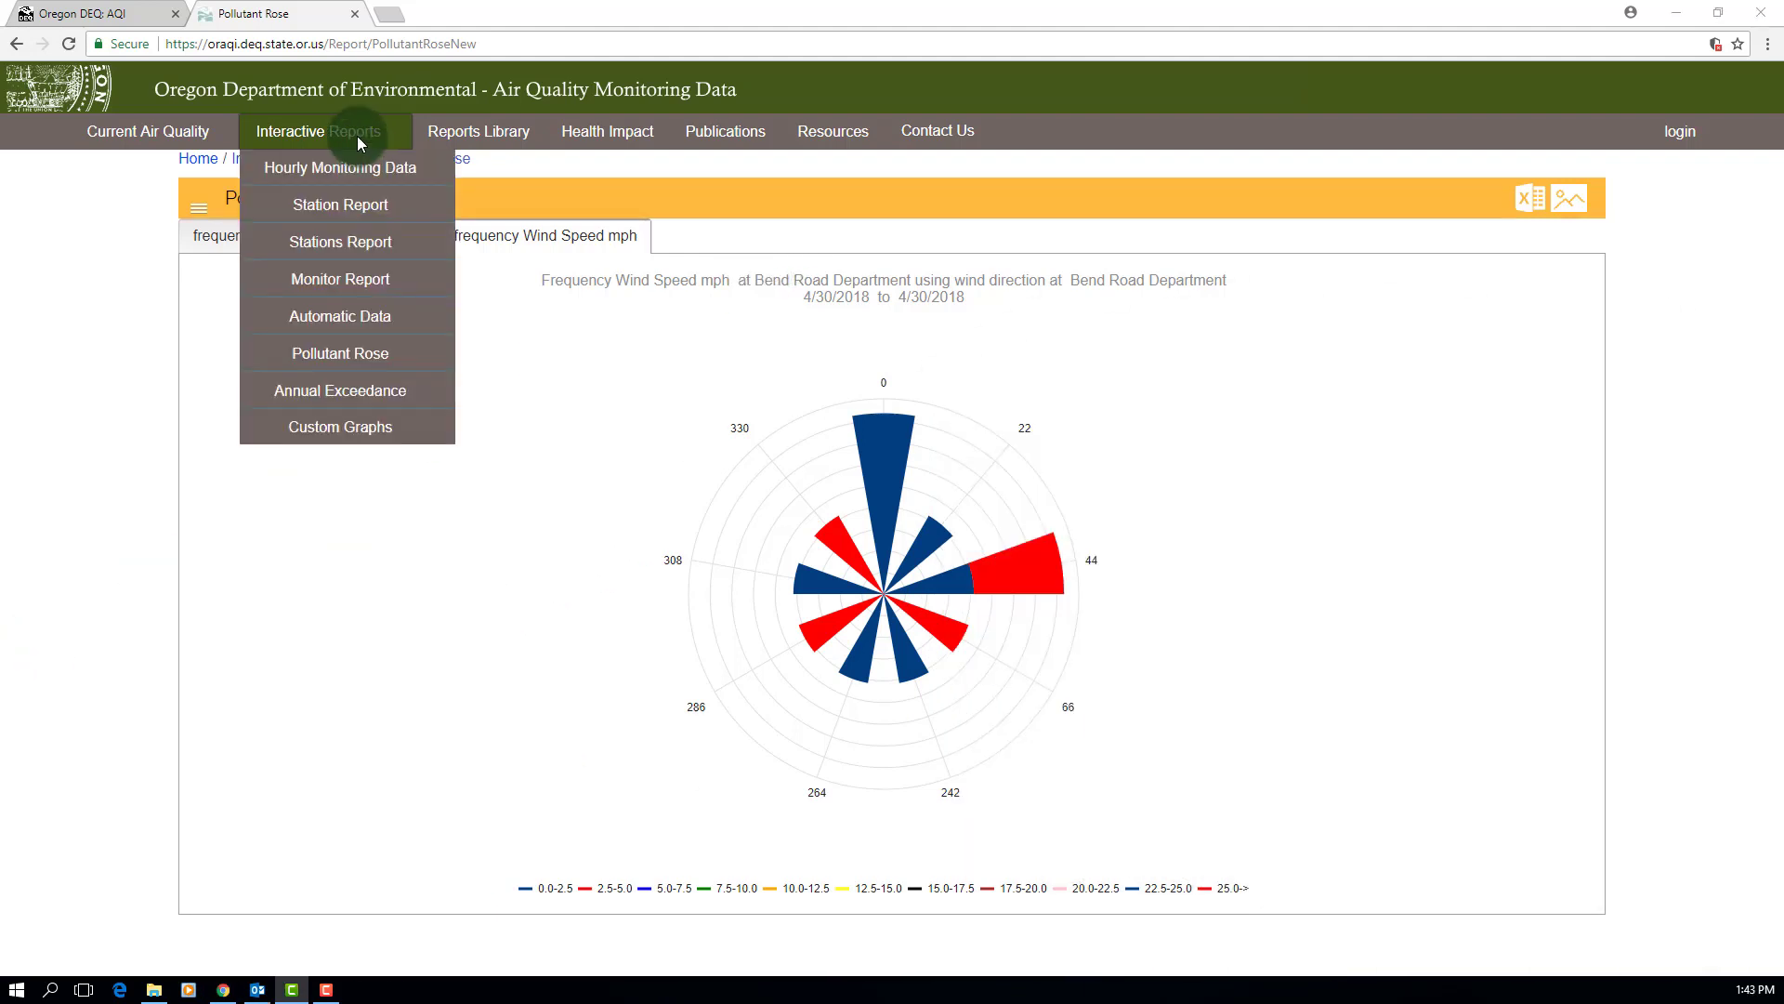
{"action": "left_click", "coordinate": [371, 430]}
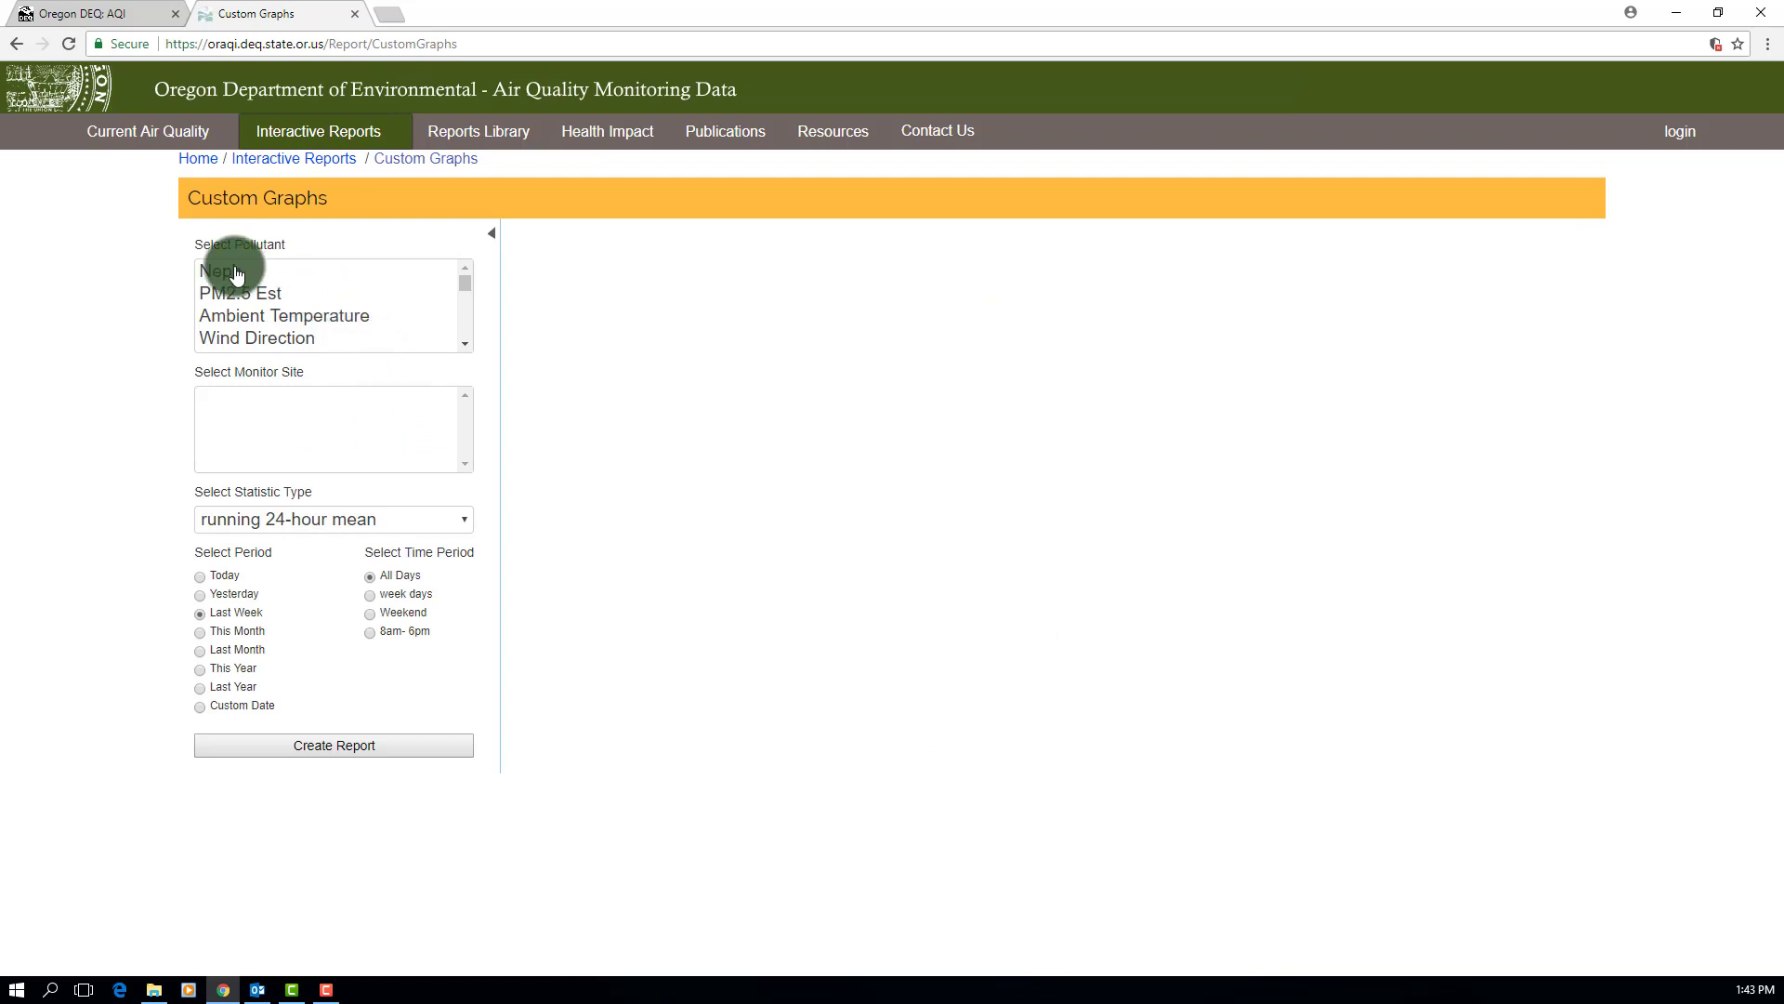
{"action": "left_click", "coordinate": [233, 273]}
{"action": "left_click", "coordinate": [252, 297], "text": "ctrl"}
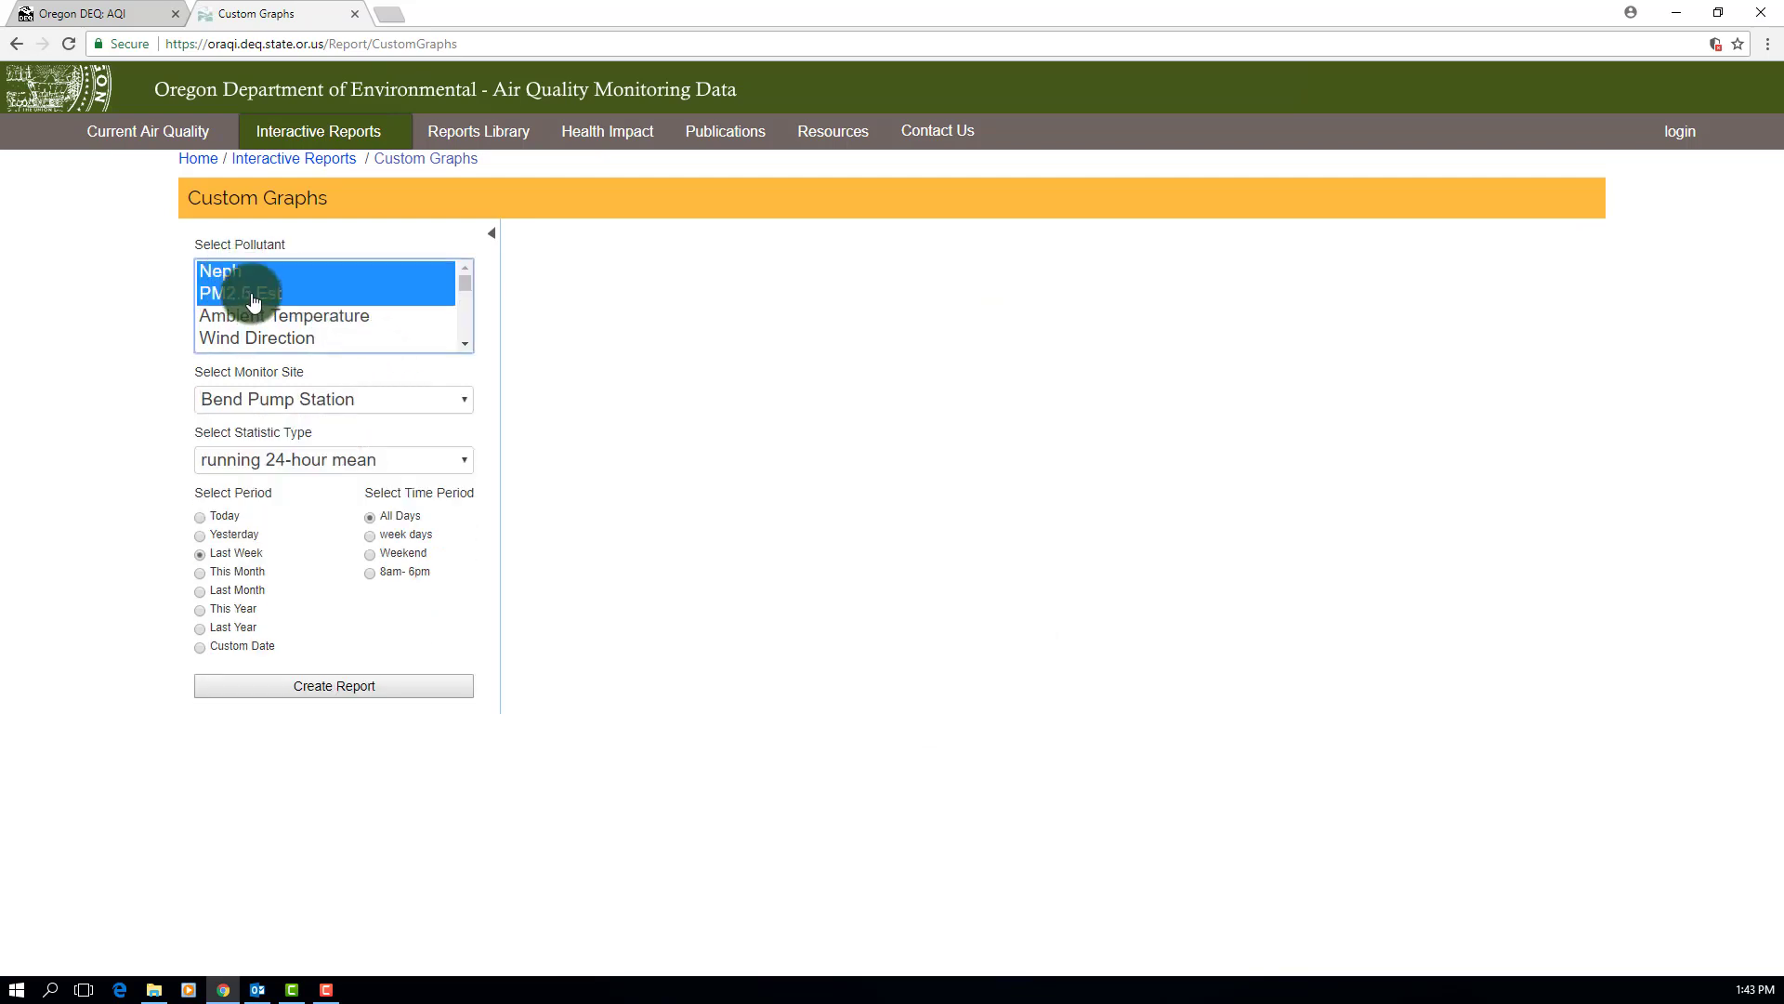
Create a Daily Max graph for Bend Pump Station
{"action": "left_click", "coordinate": [467, 404]}
{"action": "left_click", "coordinate": [466, 406]}
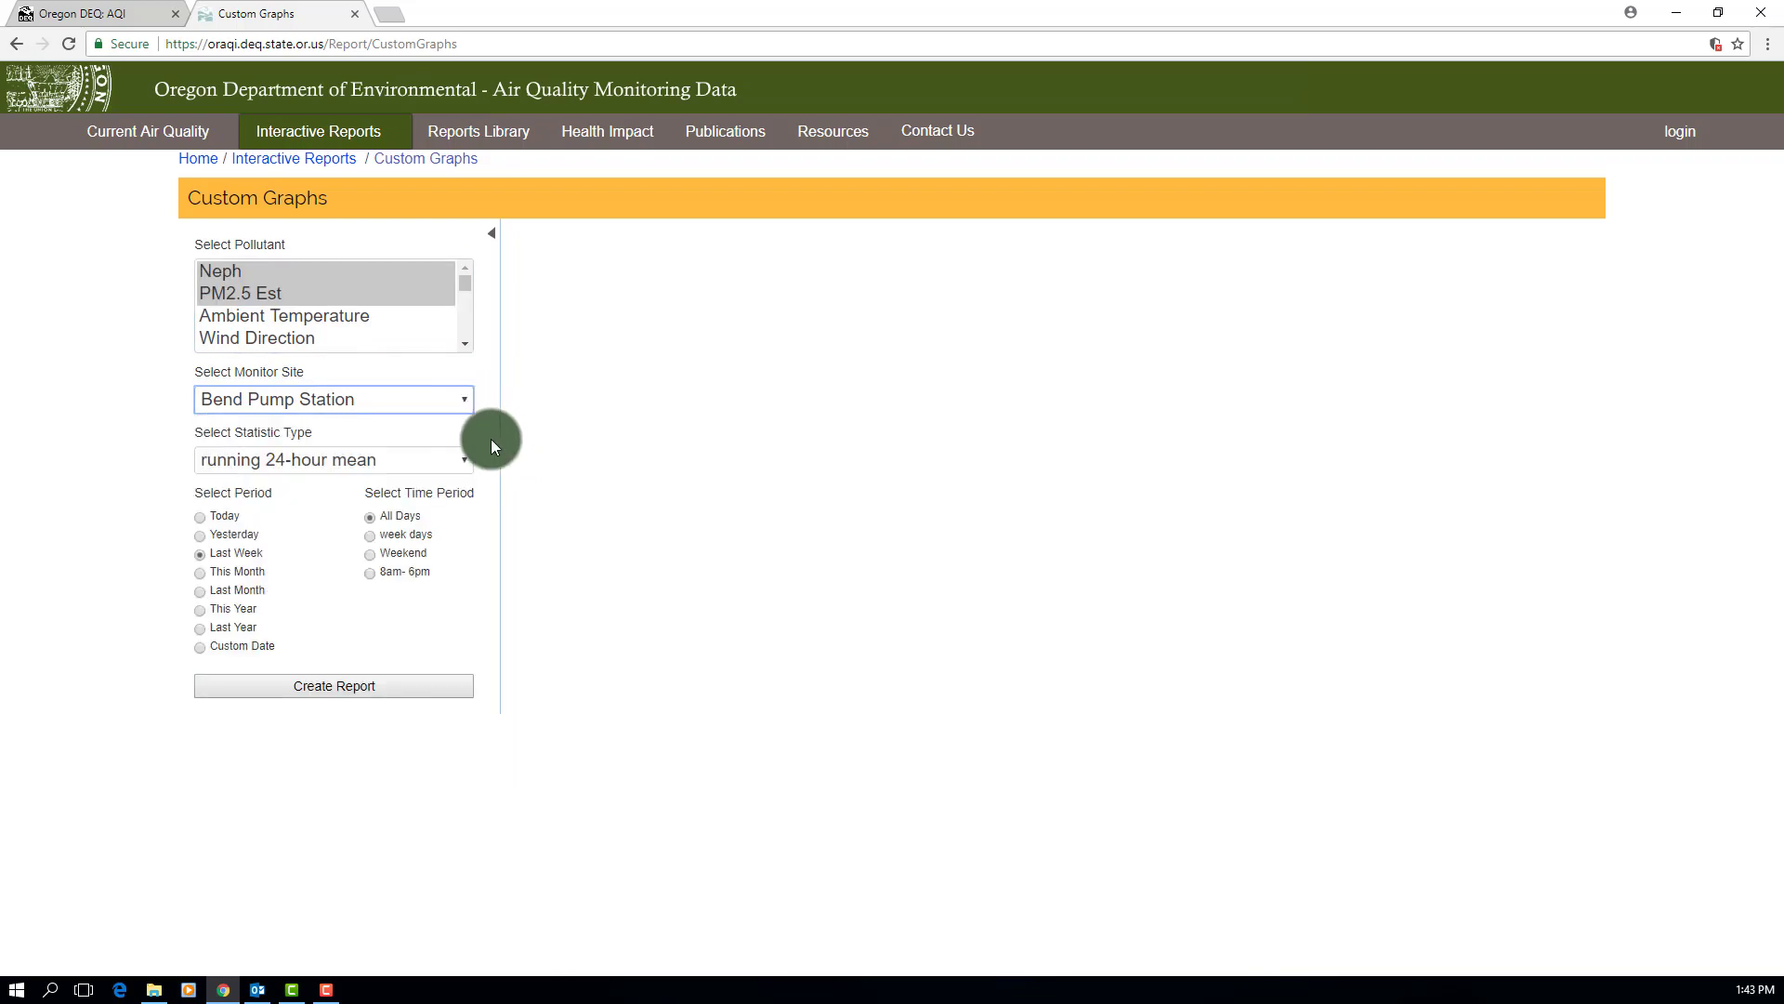
{"action": "left_click", "coordinate": [464, 460]}
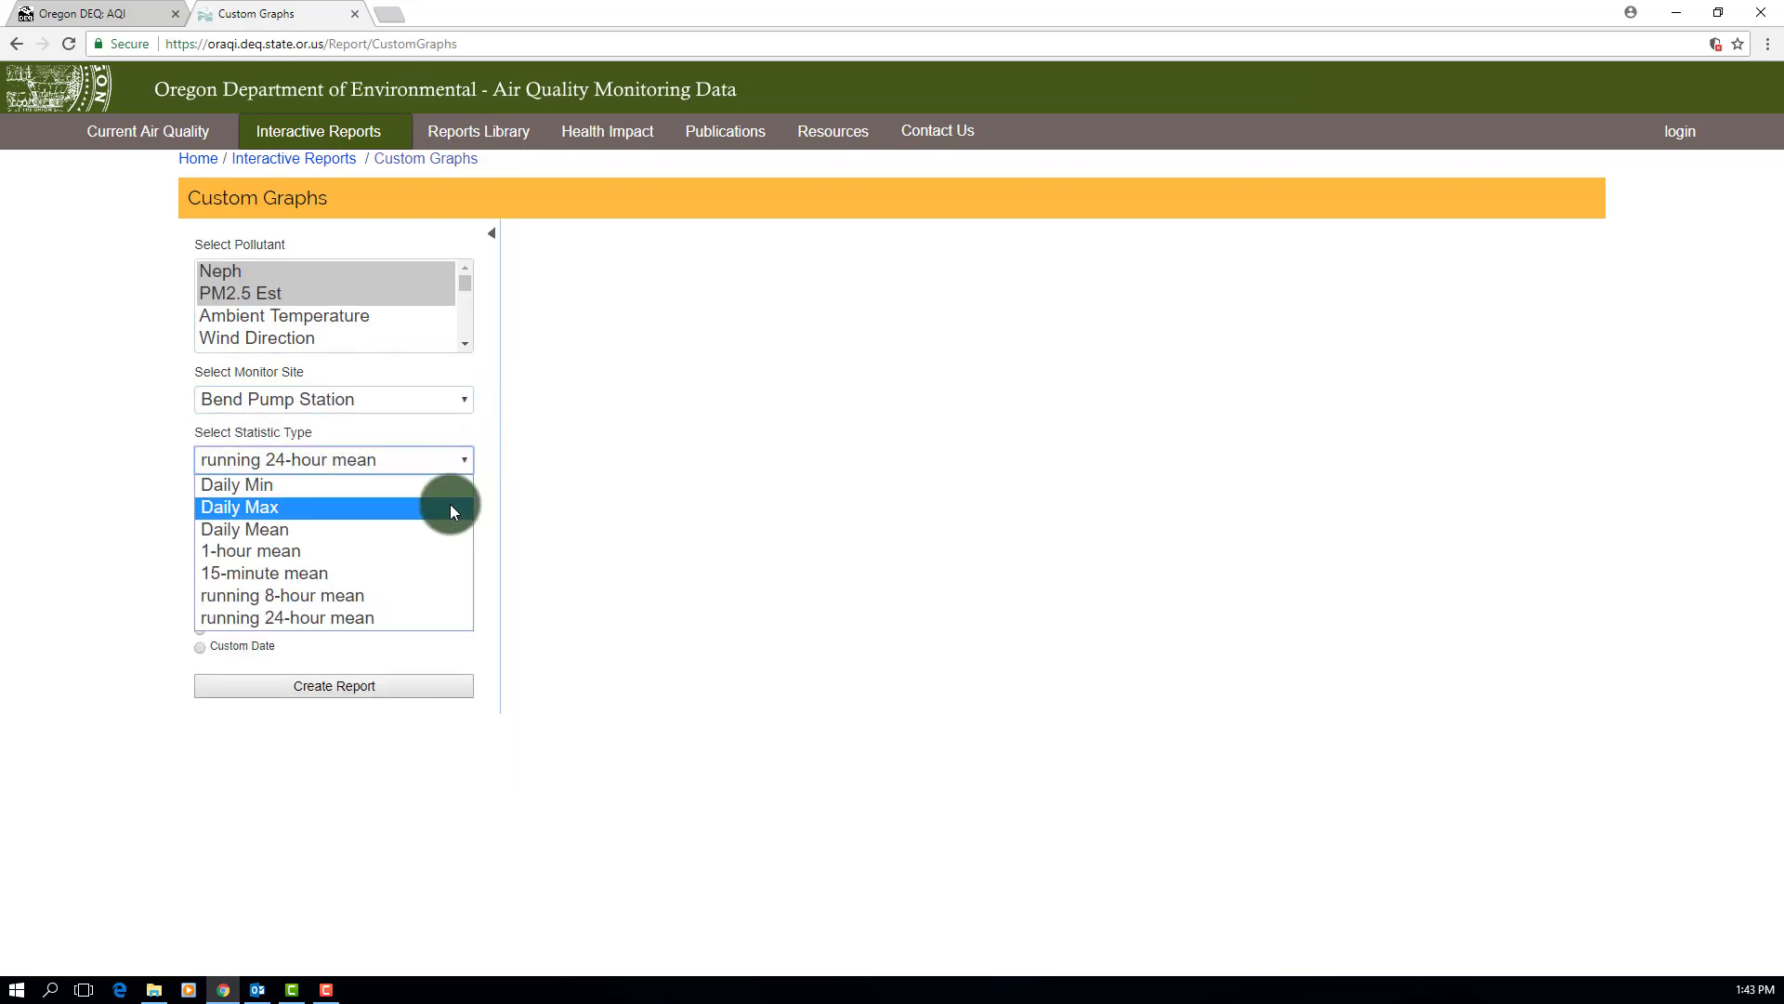
{"action": "left_click", "coordinate": [450, 507]}
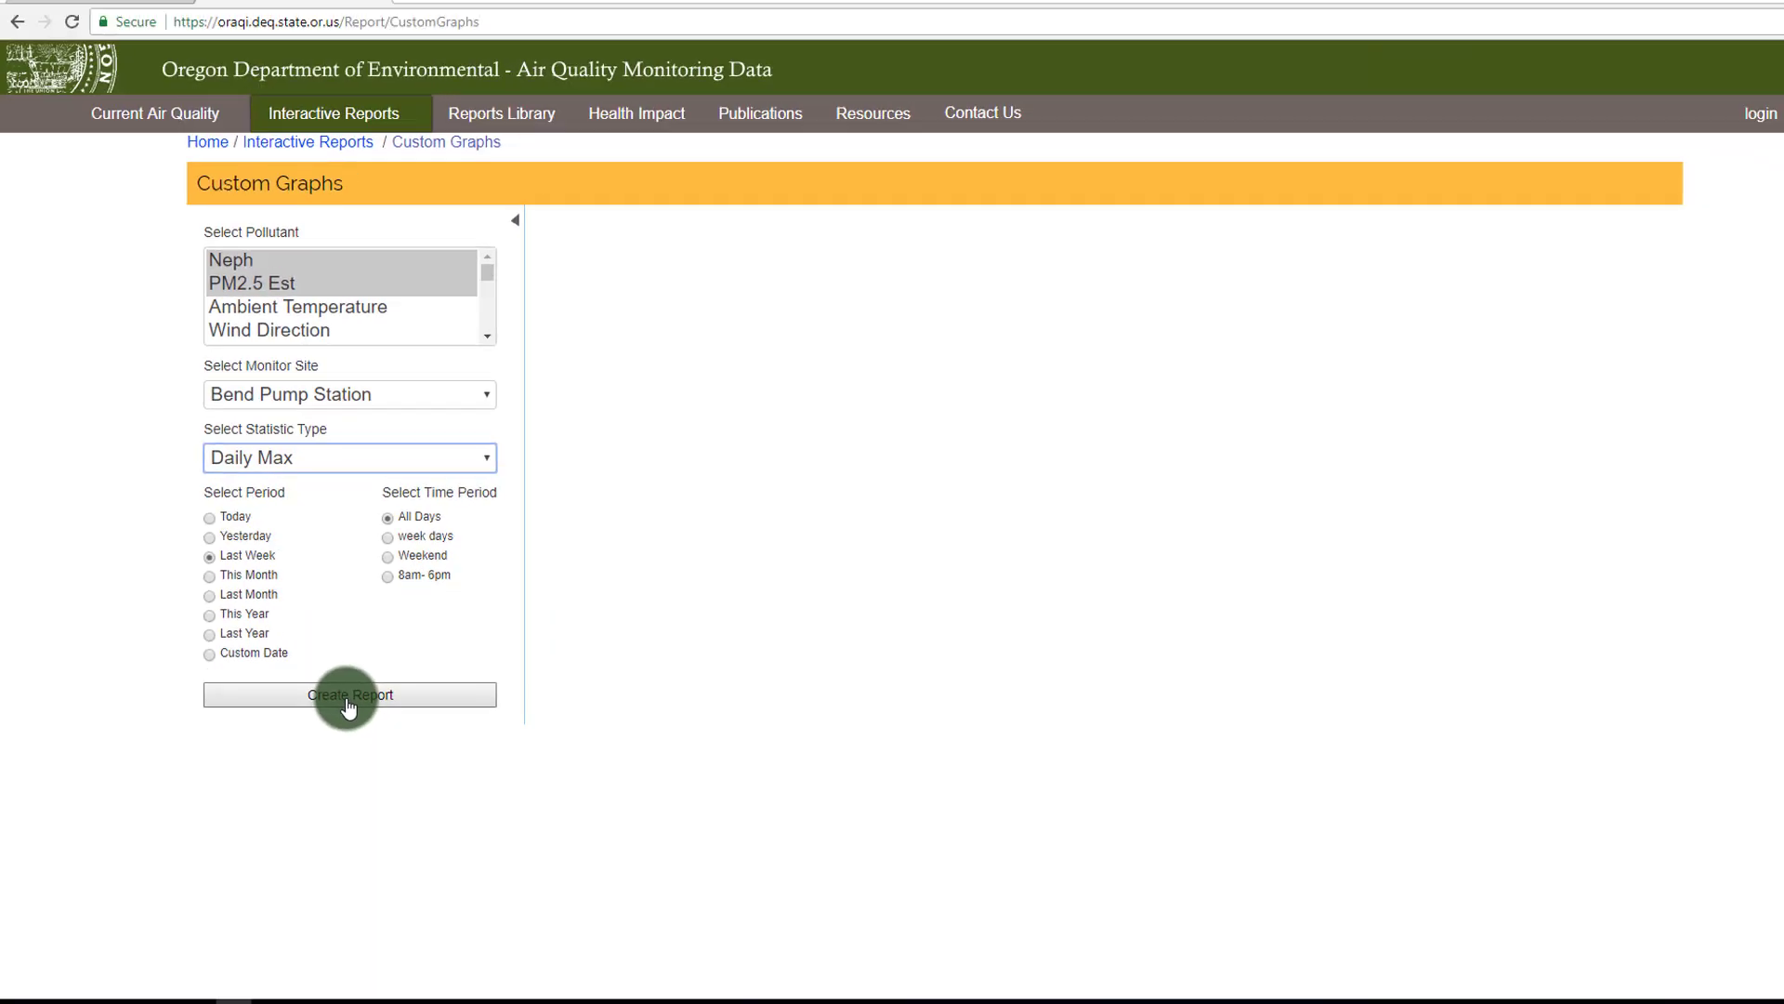
{"action": "left_click", "coordinate": [350, 696]}
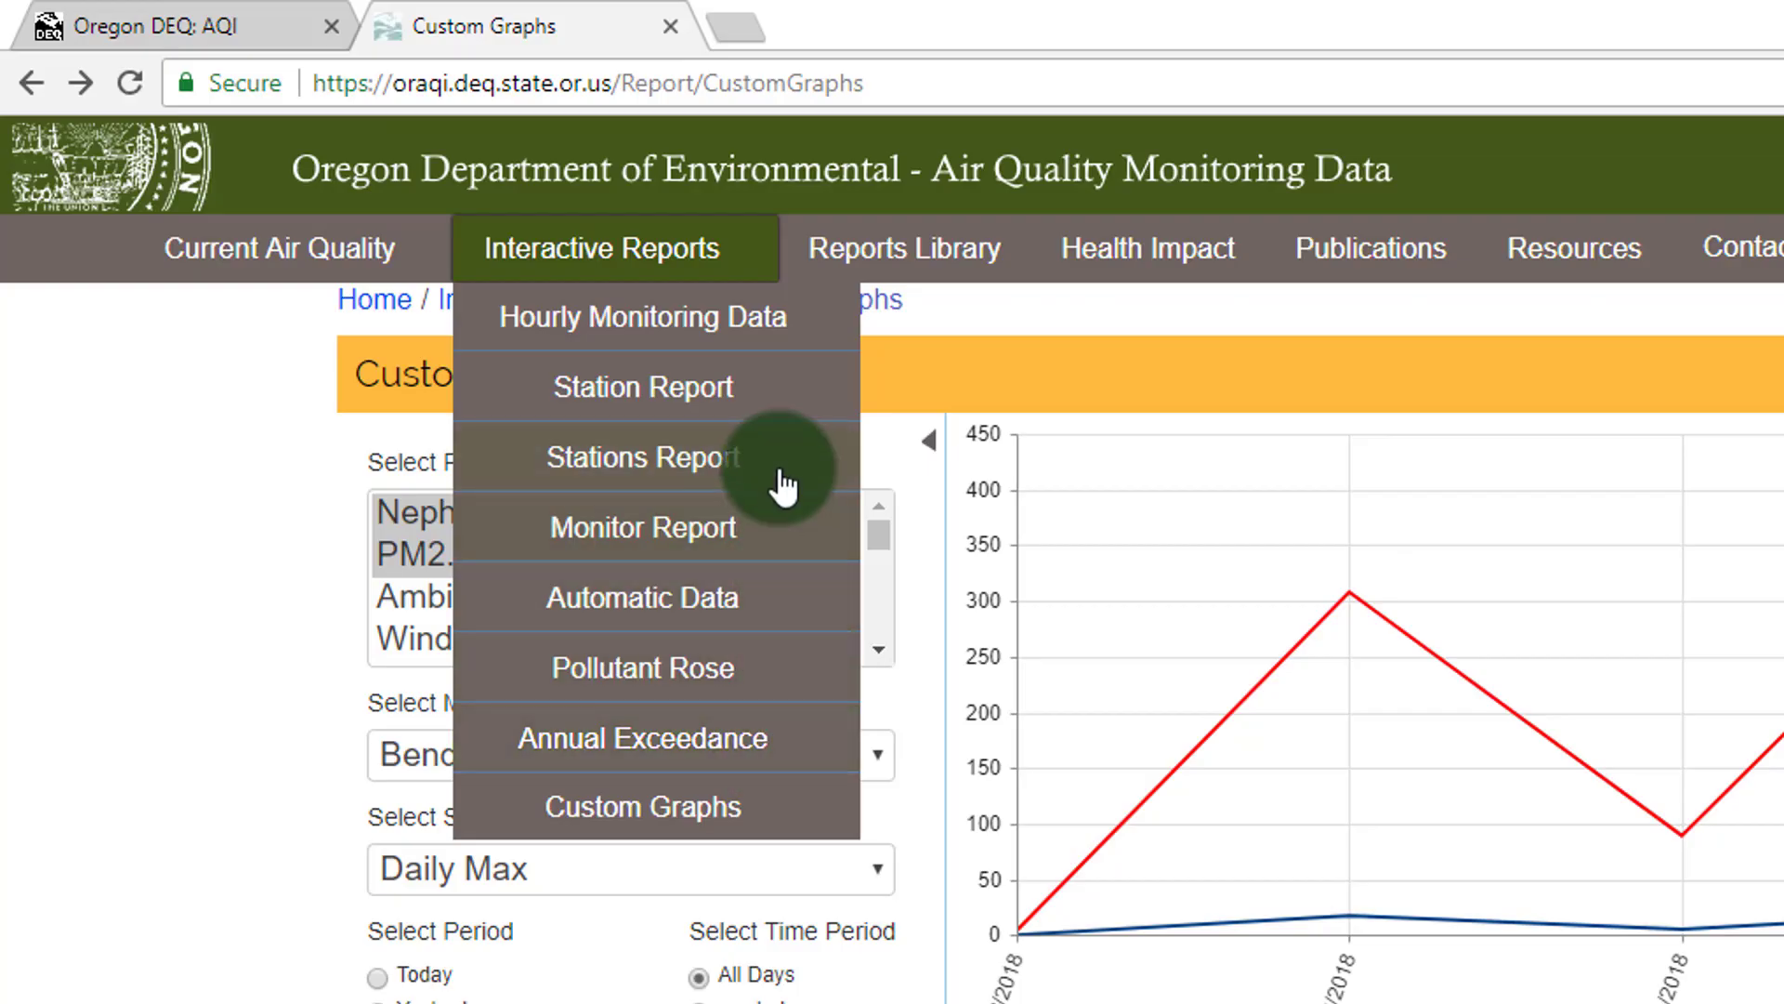
Filter the Stations Report to Purpose AIR QUALITY and Region Columbia Gorge
{"action": "left_click", "coordinate": [783, 477]}
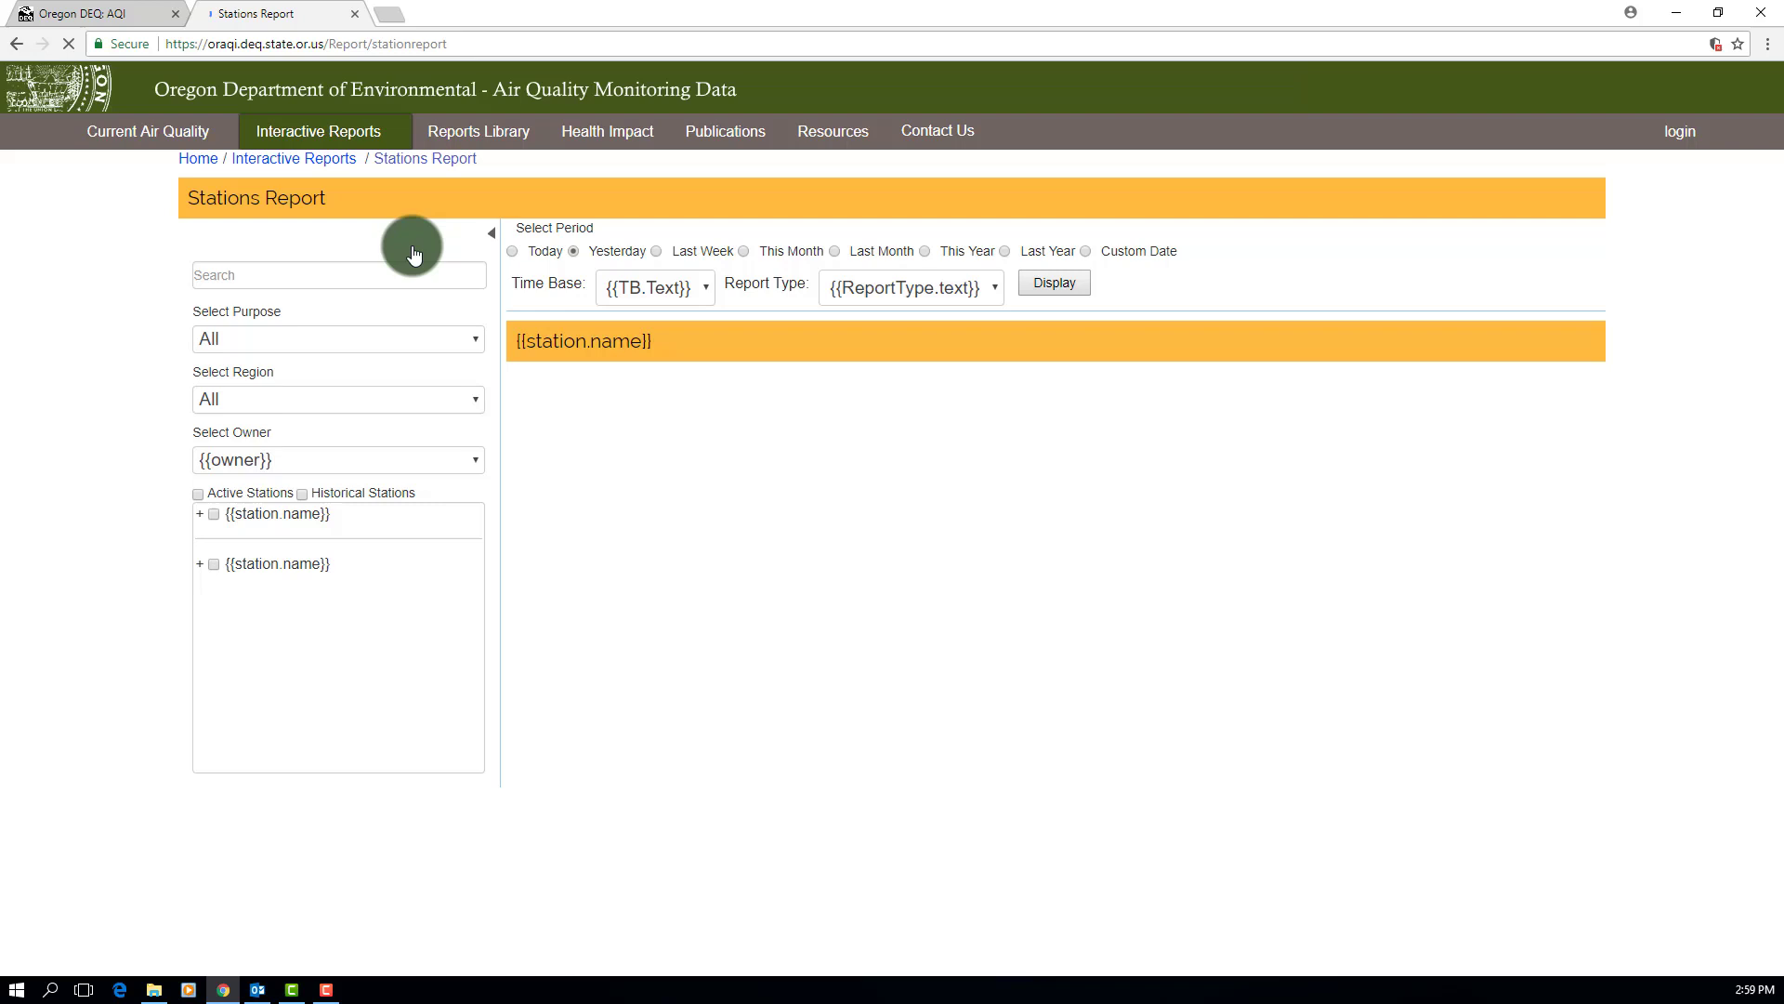
{"action": "left_click", "coordinate": [391, 339]}
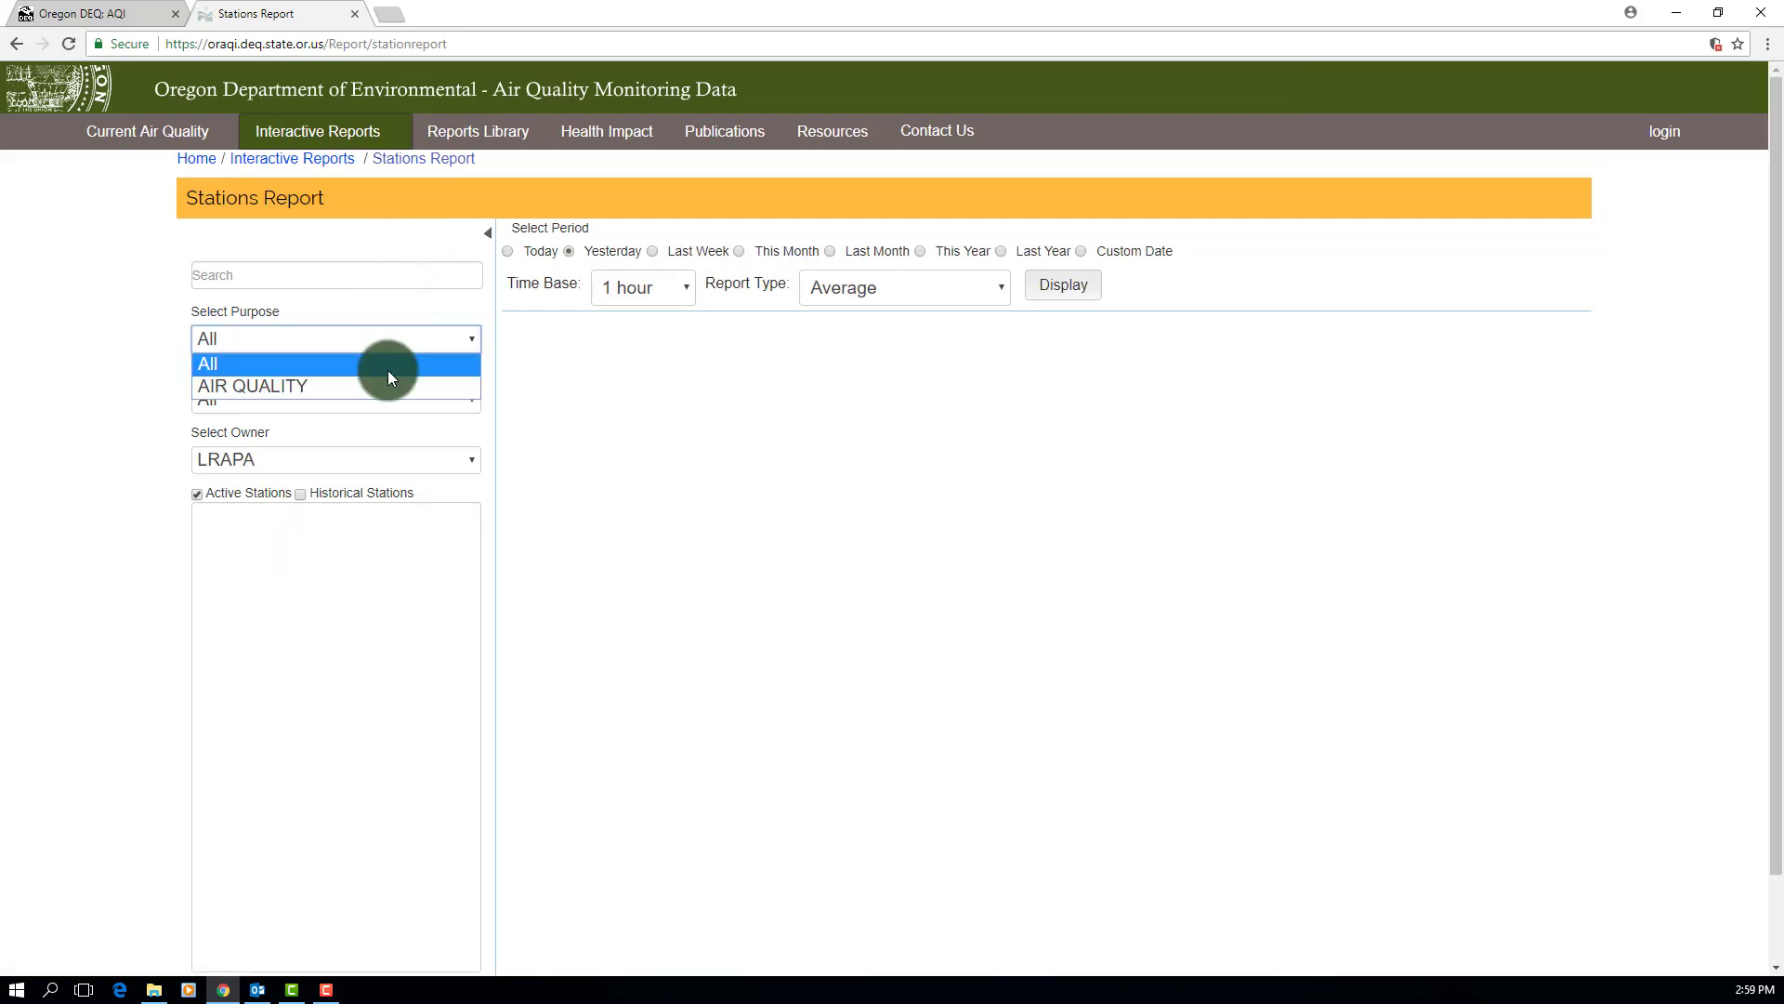
{"action": "left_click", "coordinate": [389, 382]}
{"action": "left_click", "coordinate": [389, 400]}
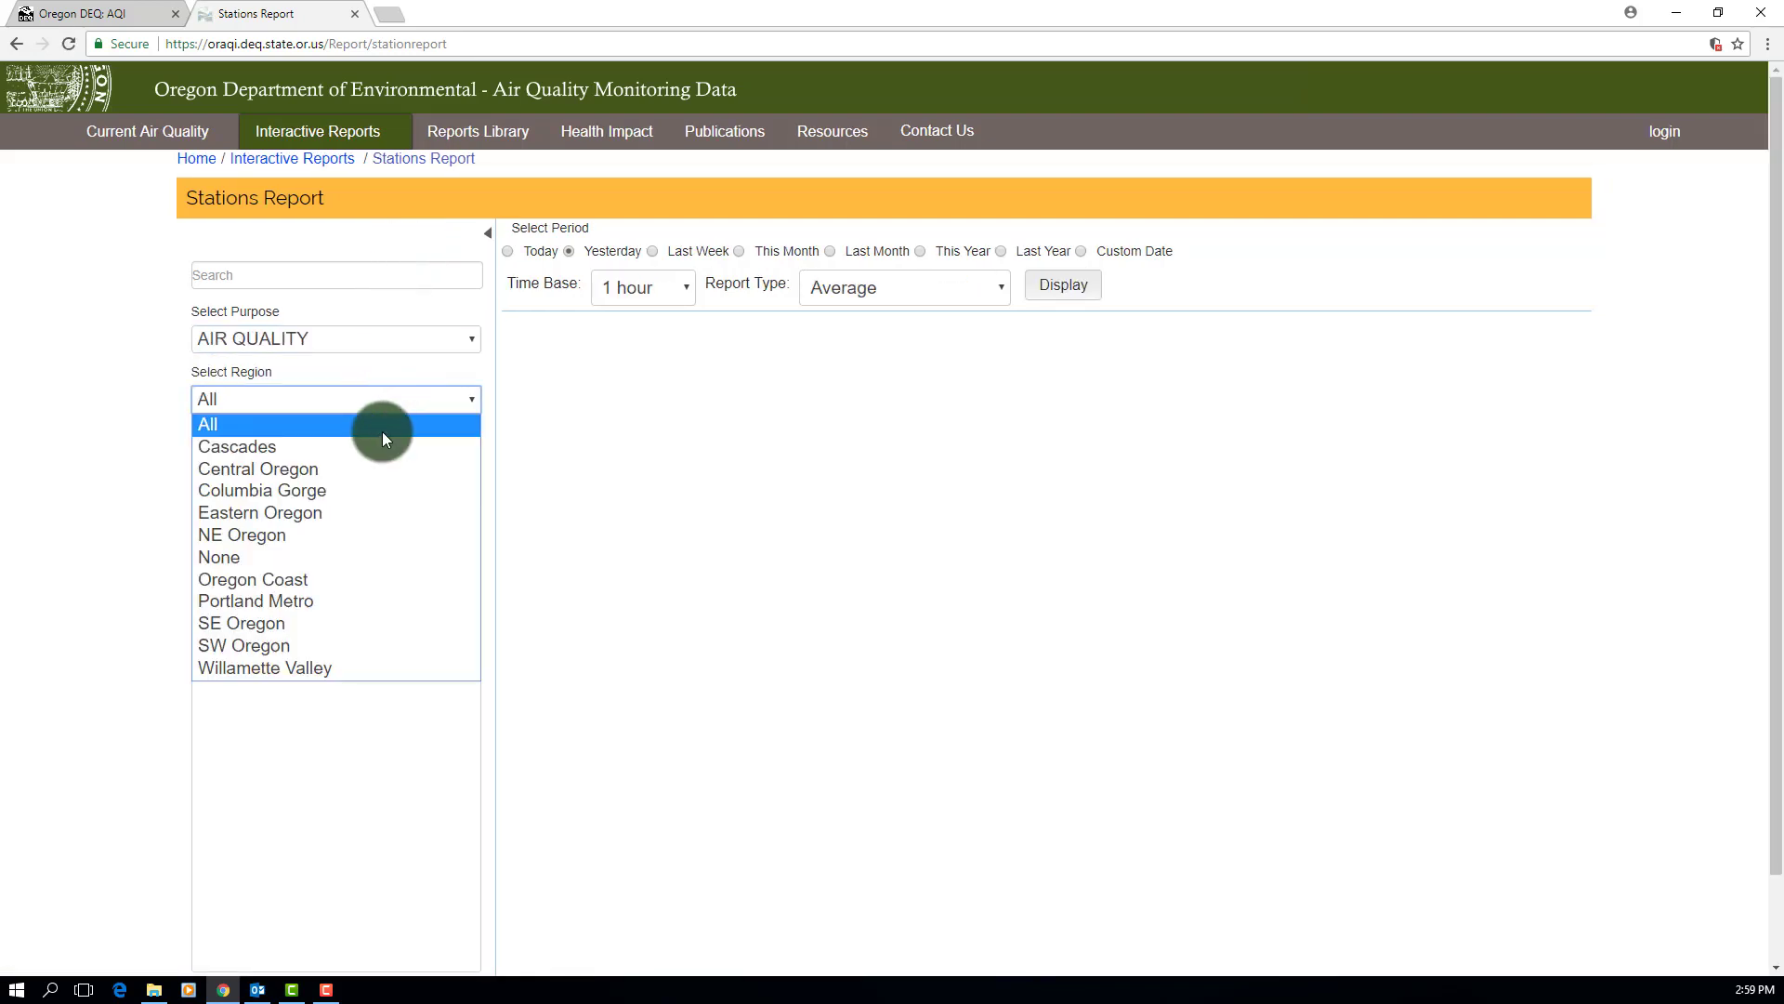
{"action": "left_click", "coordinate": [379, 489]}
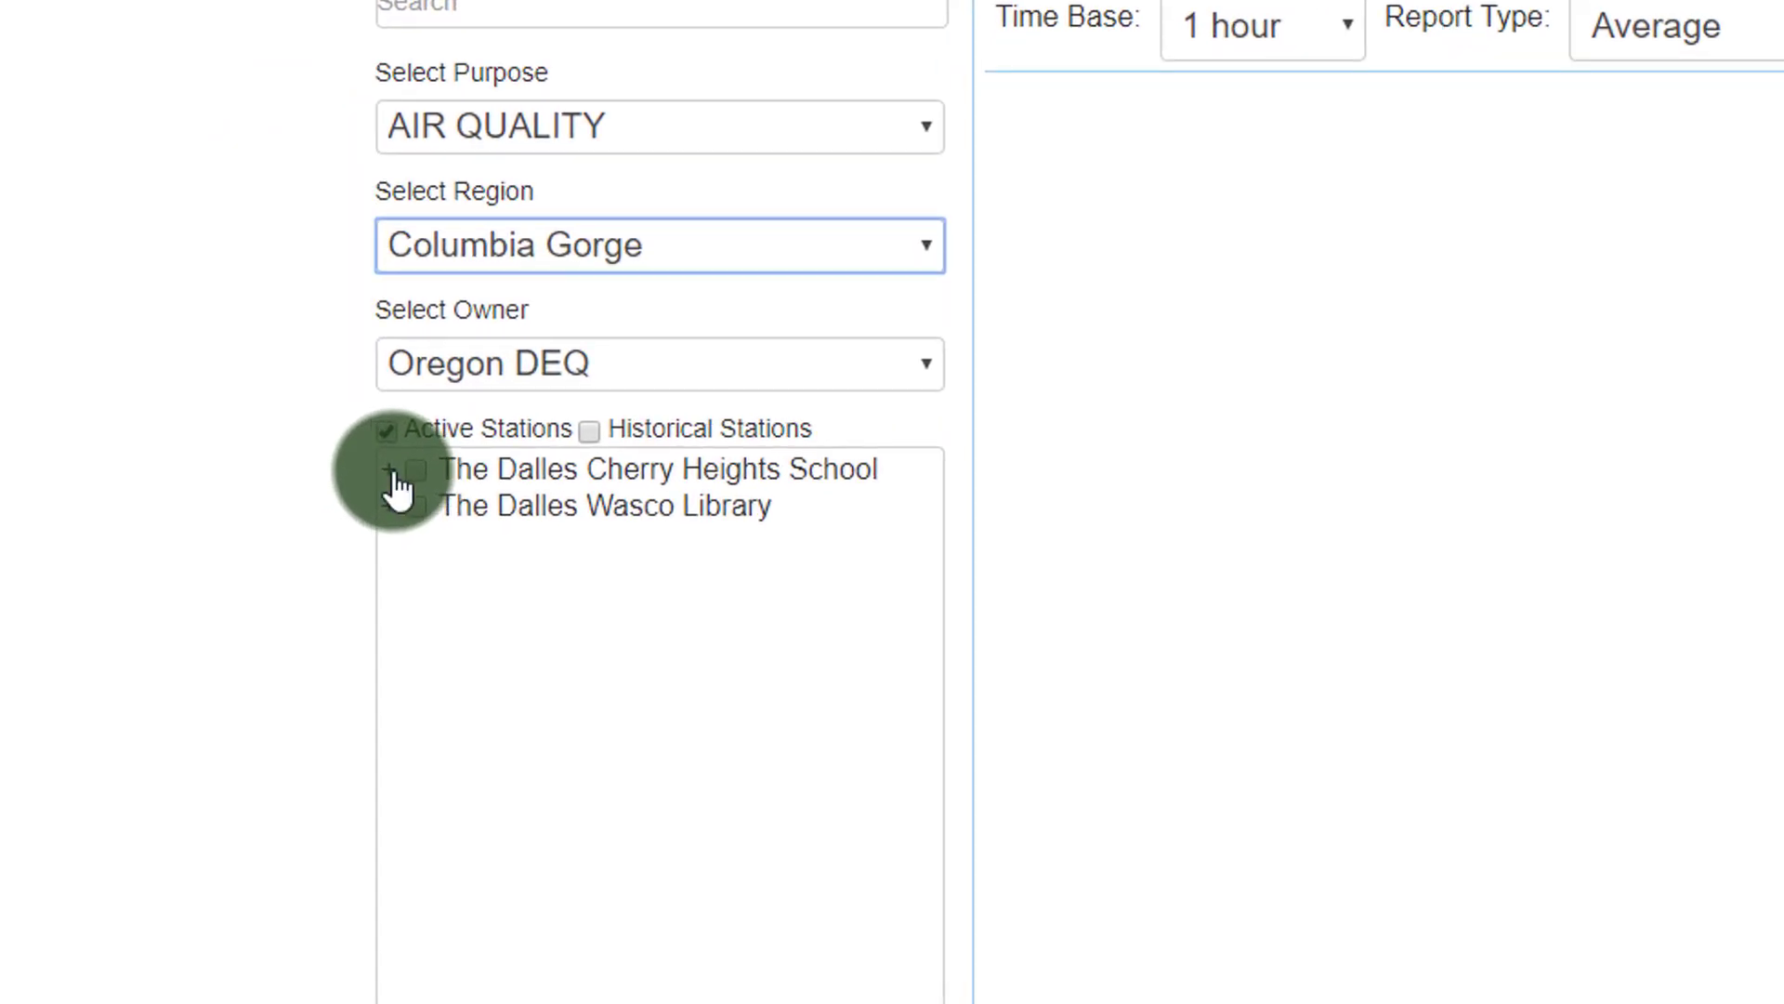
Include PM2.5 Est for Cherry Heights School and Wasco Library, covering Last Month
{"action": "left_click", "coordinate": [386, 469]}
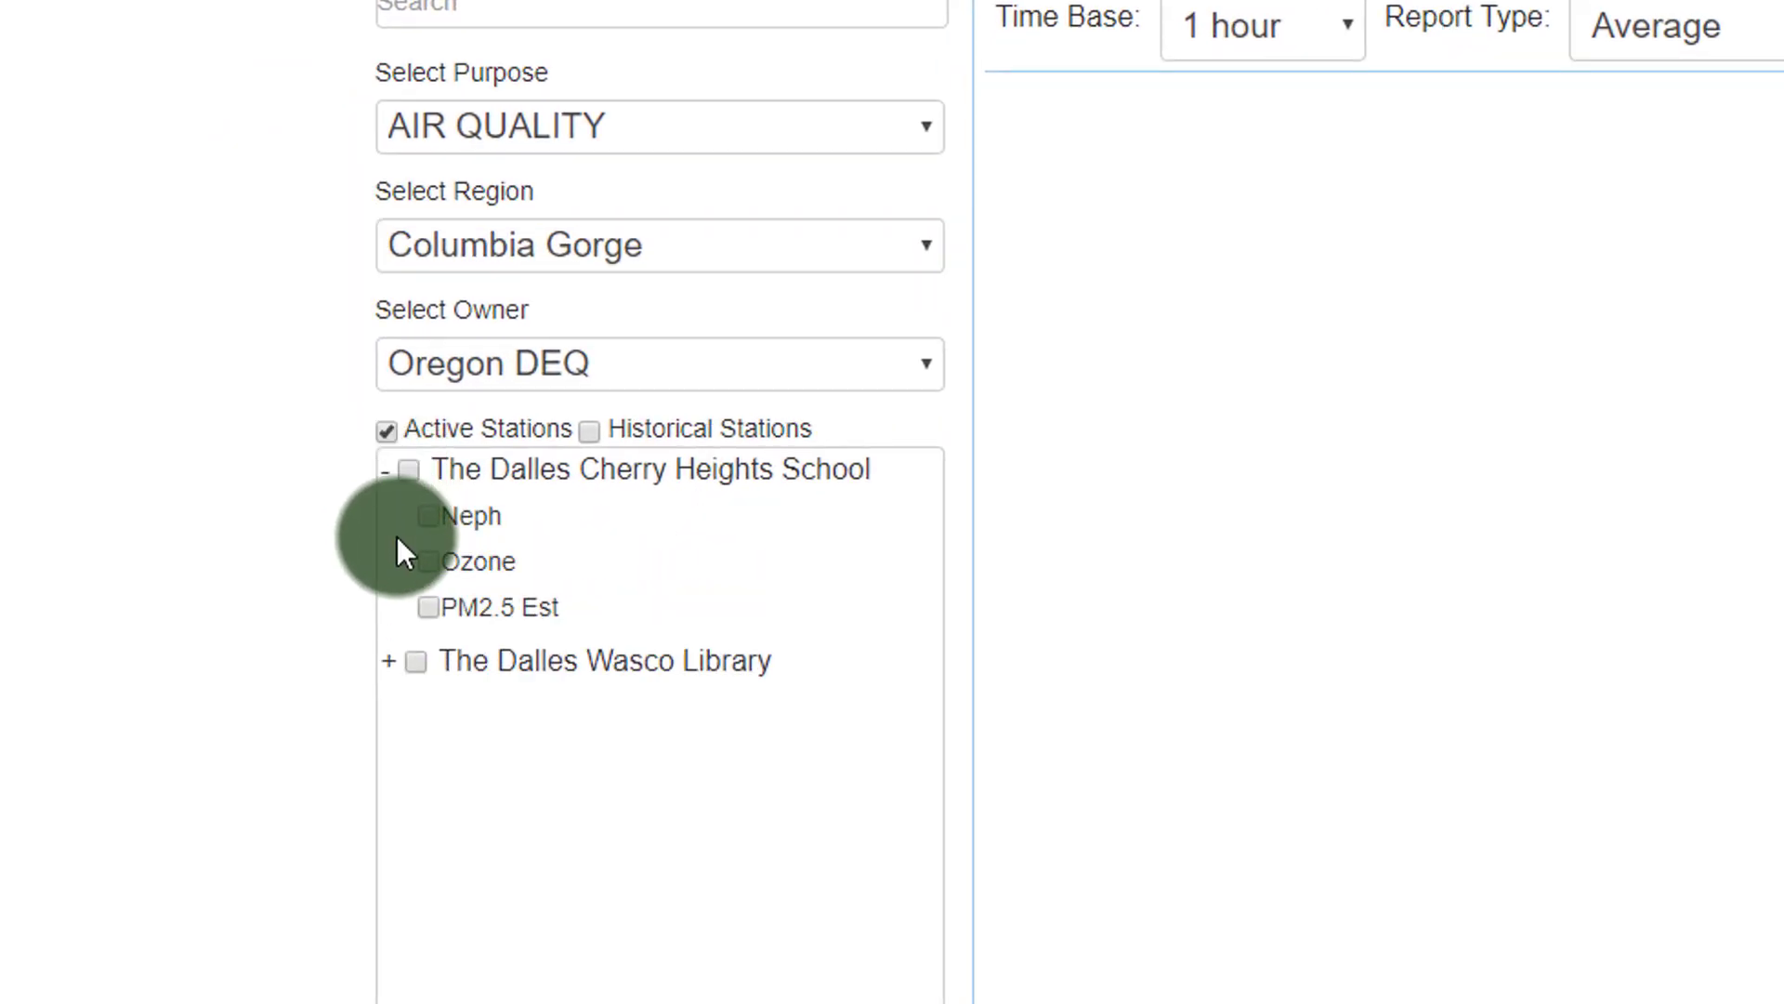
{"action": "left_click", "coordinate": [427, 608]}
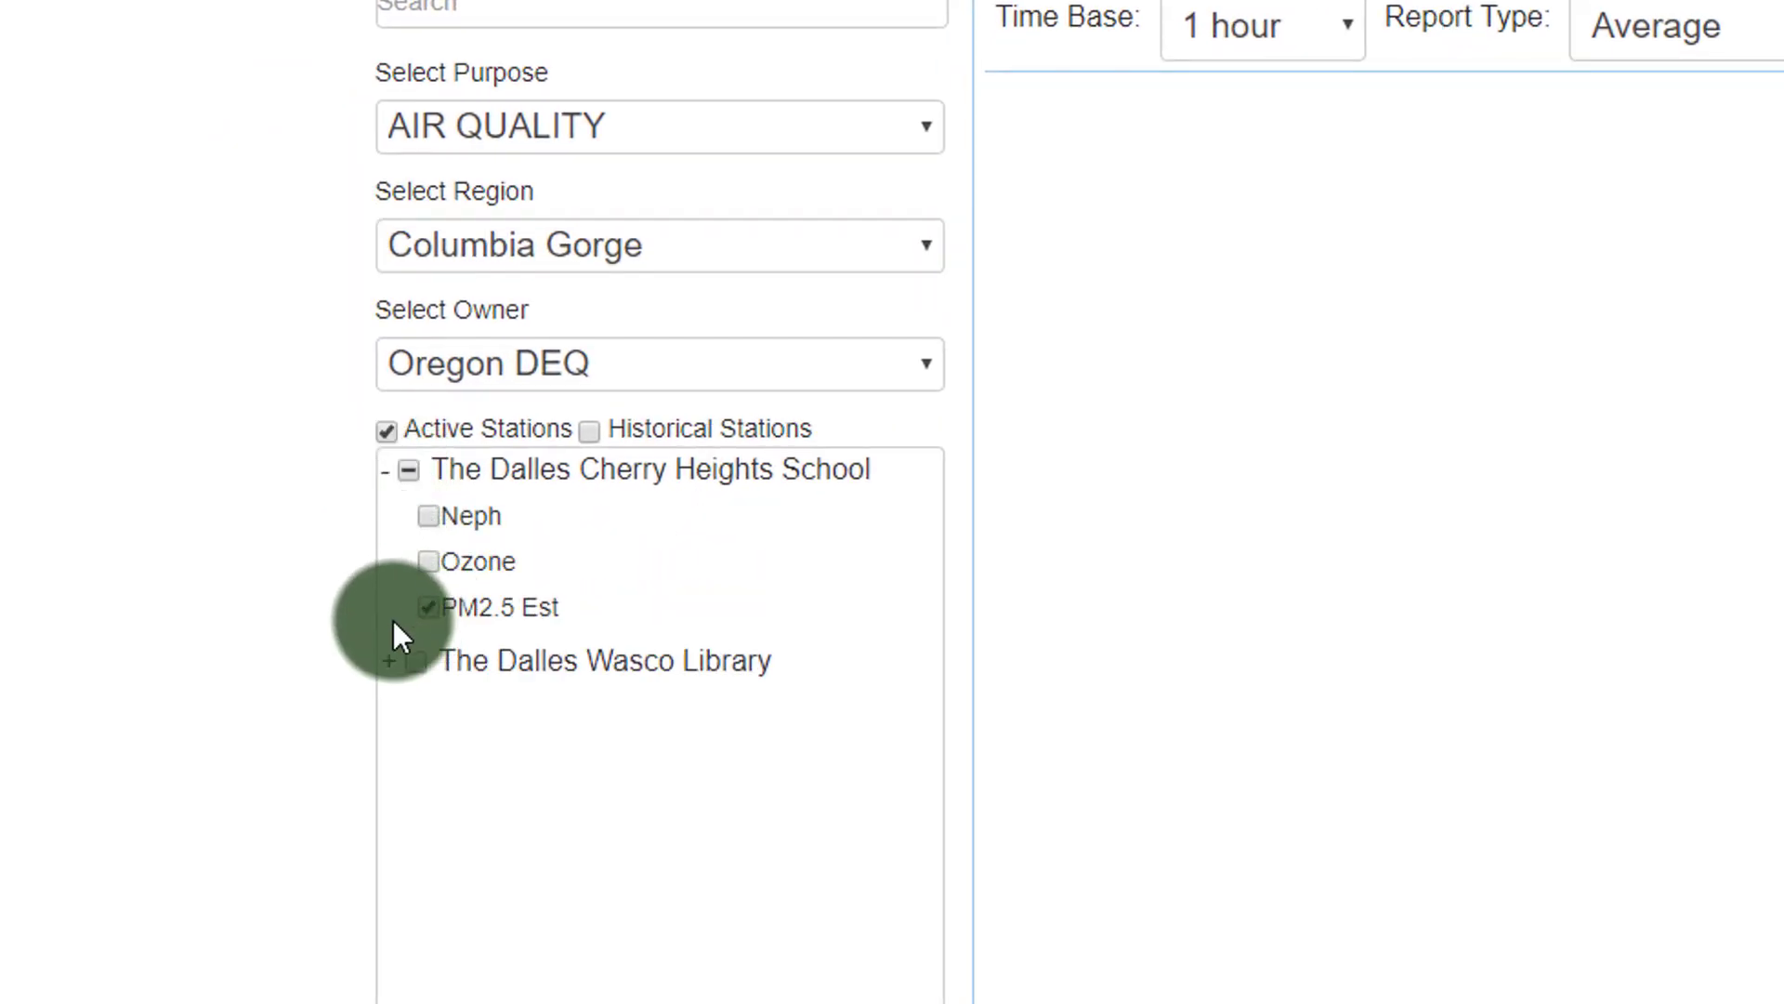
{"action": "left_click", "coordinate": [386, 661]}
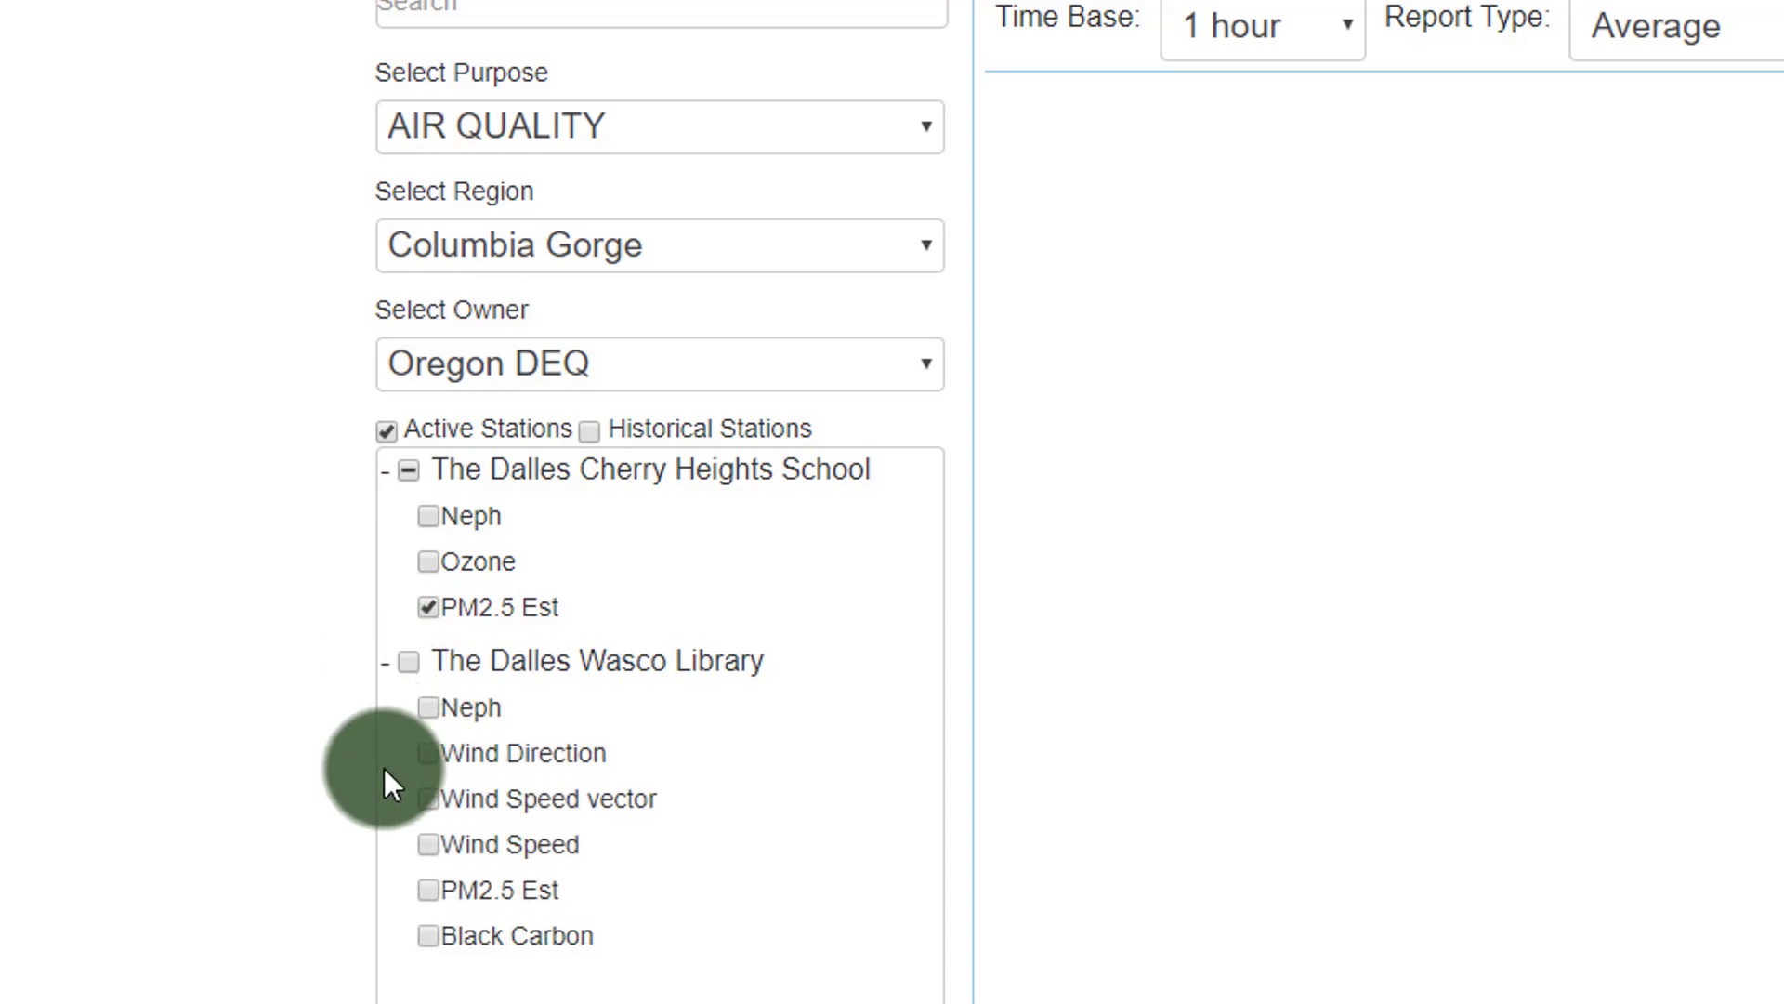
{"action": "left_click", "coordinate": [426, 891]}
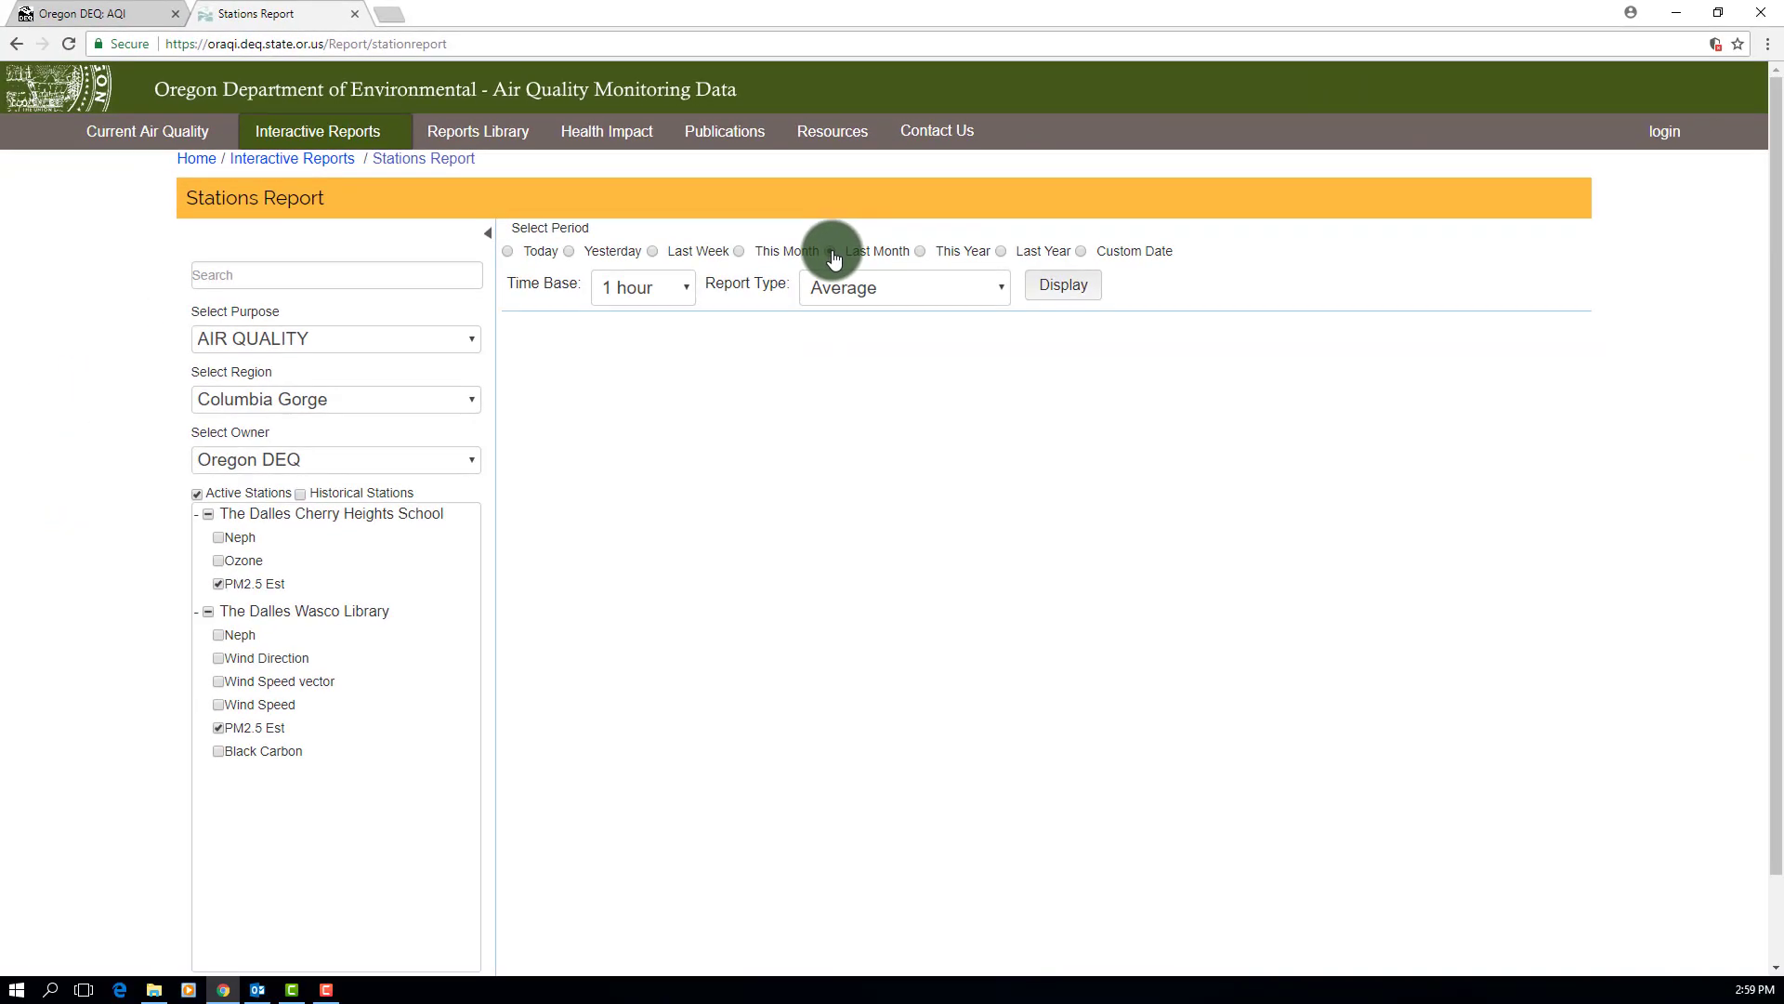
{"action": "left_click", "coordinate": [831, 253]}
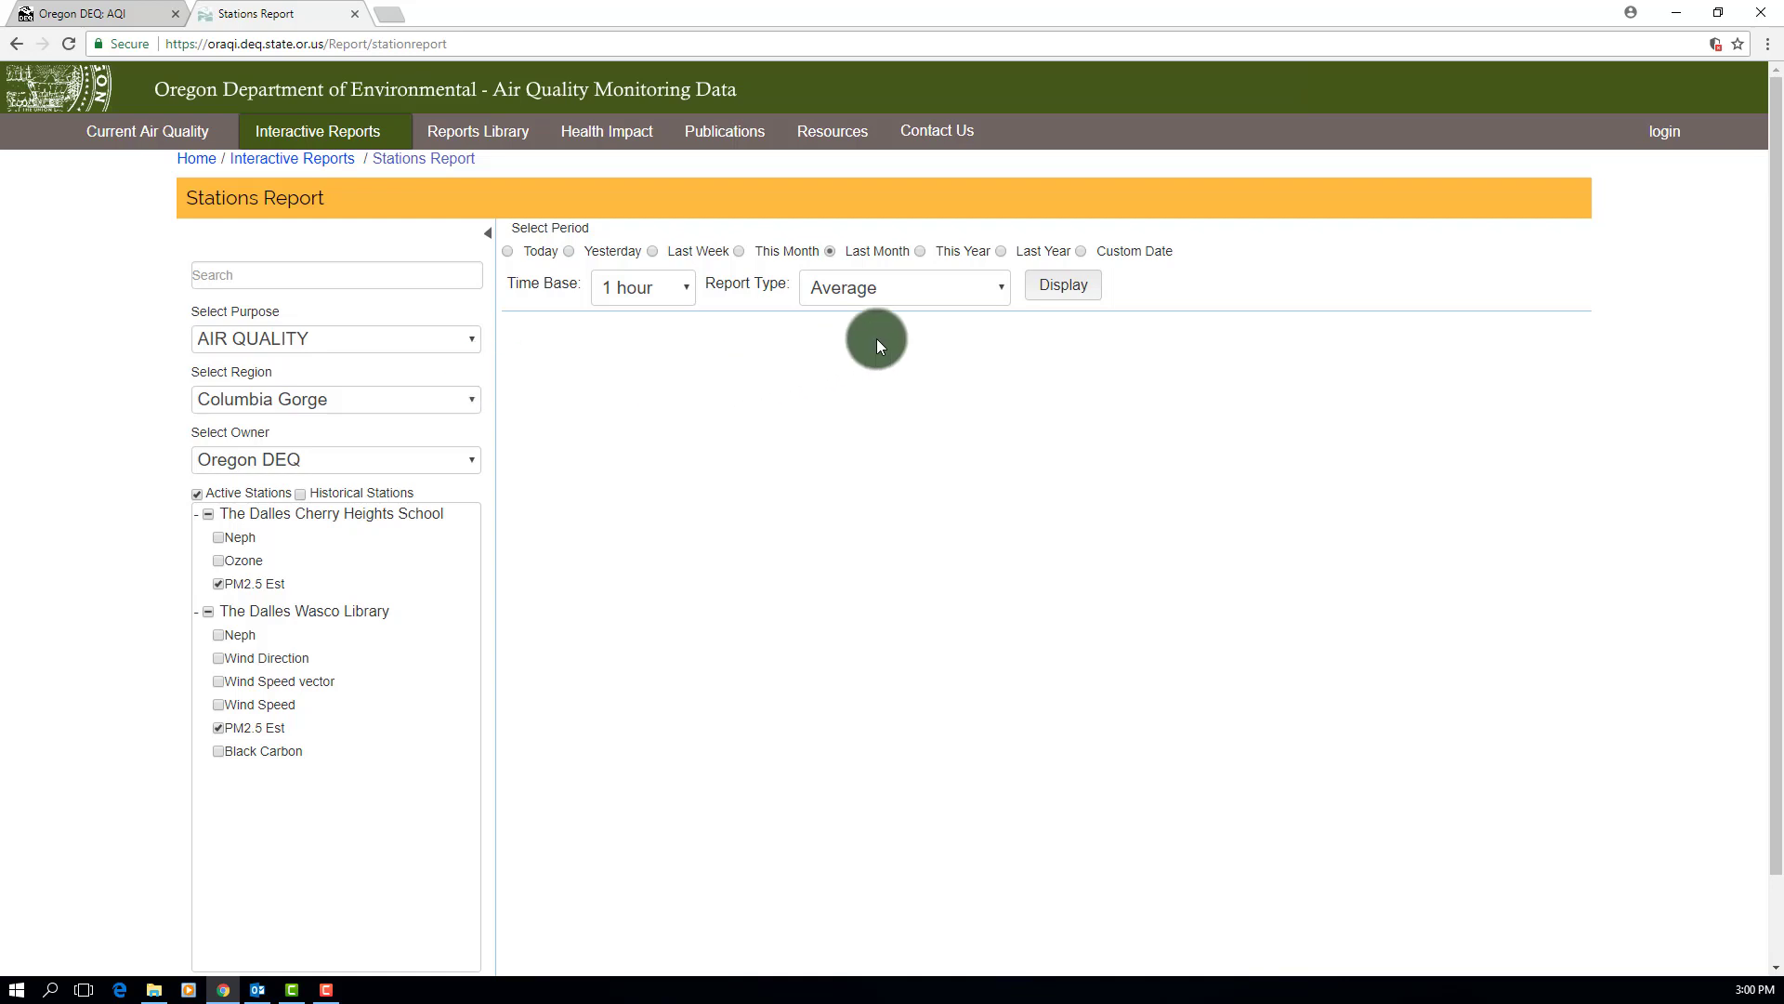
Display the stations report and show Cherry Heights School's PM2.5 Est as a bar chart
{"action": "left_click", "coordinate": [1034, 291]}
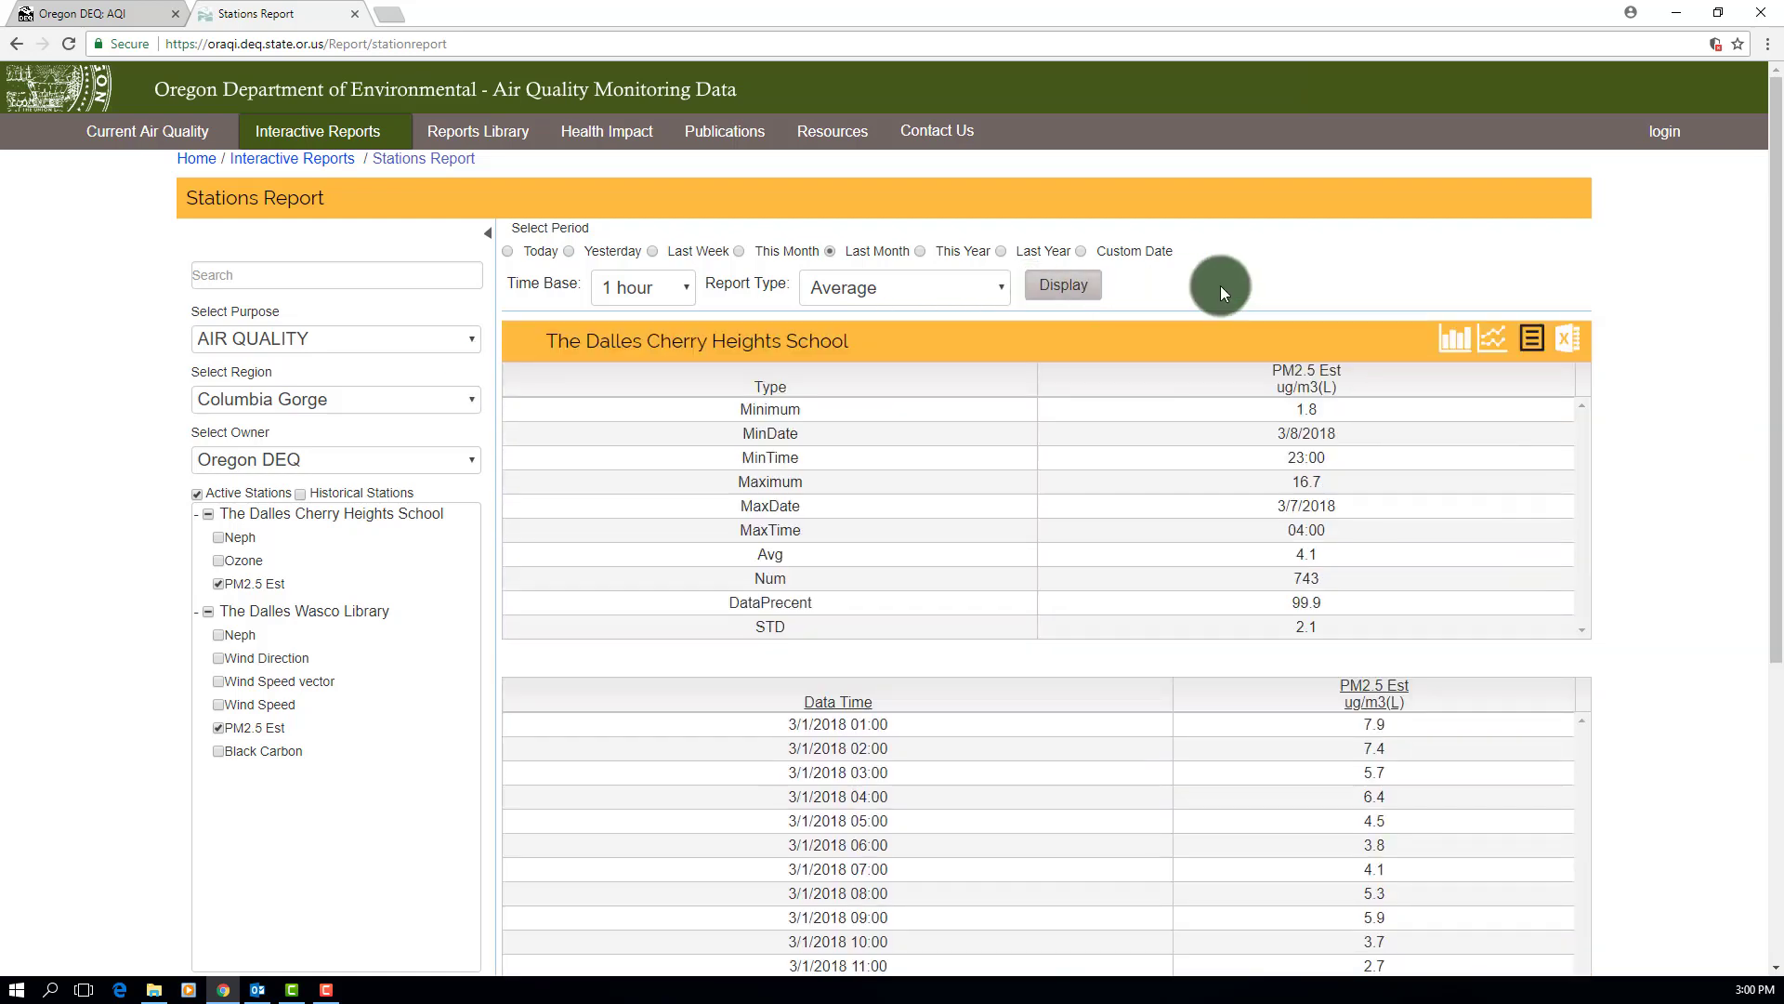
{"action": "scroll", "coordinate": [1633, 316], "scroll_direction": "down", "scroll_amount": 3}
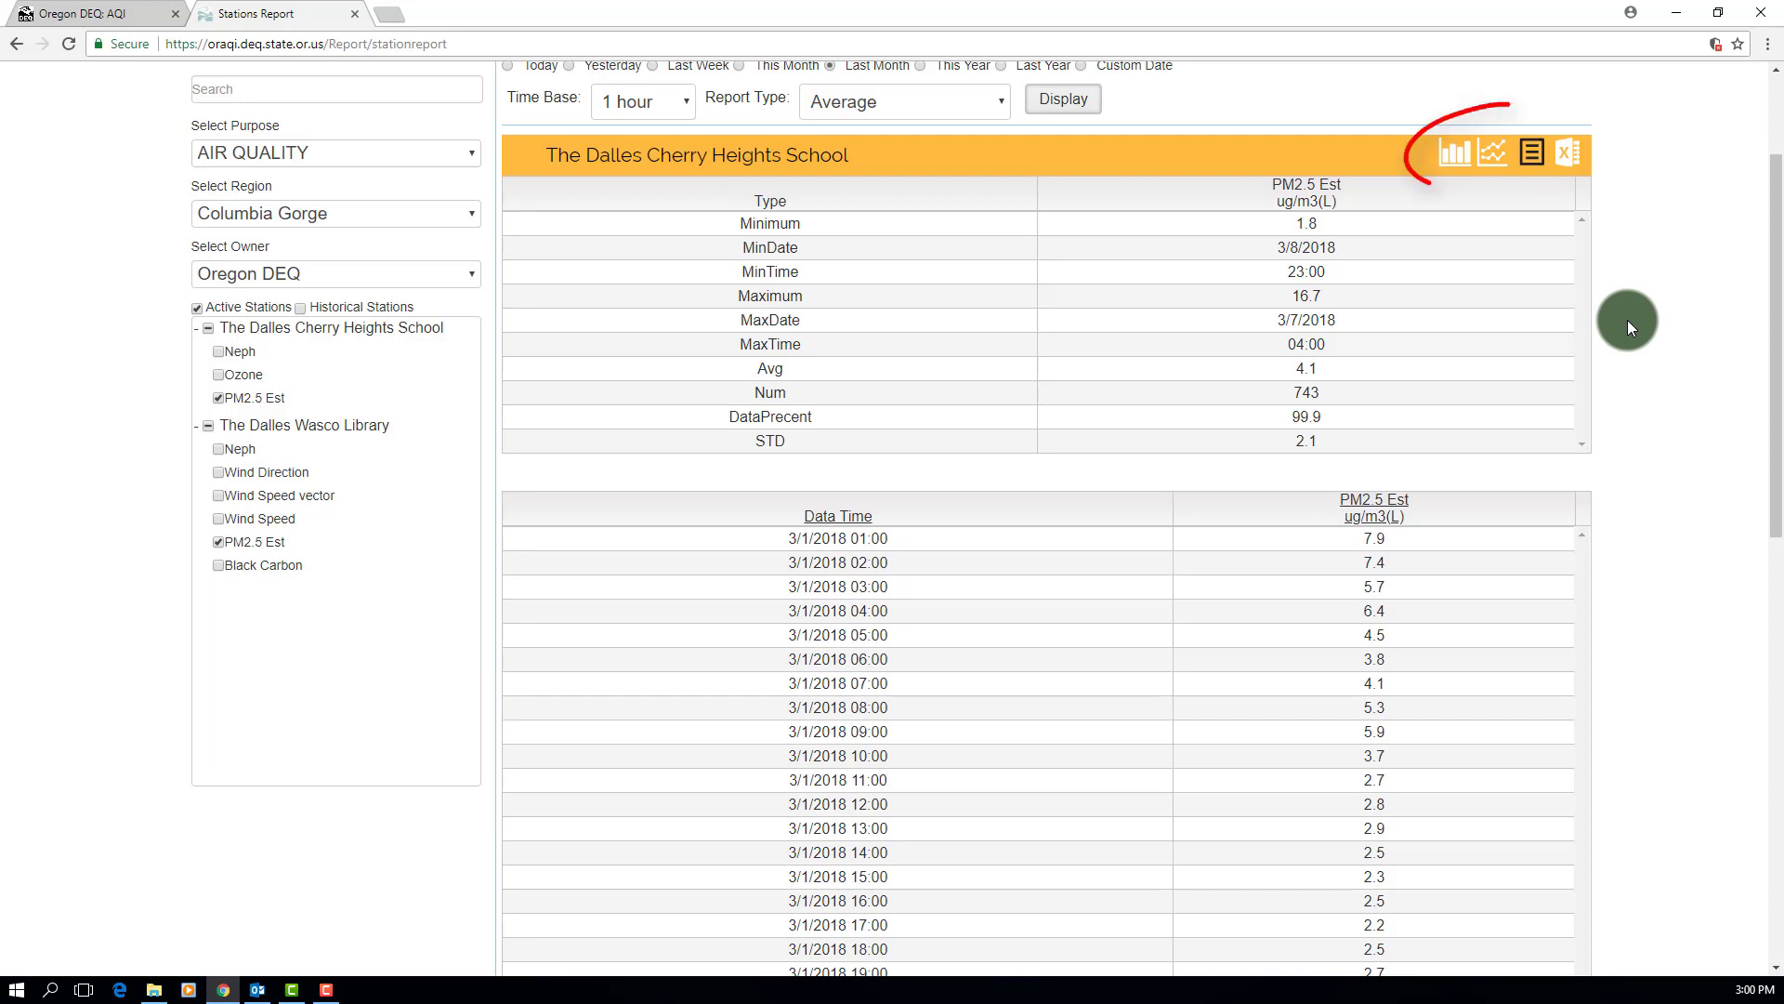
{"action": "left_click", "coordinate": [1453, 157]}
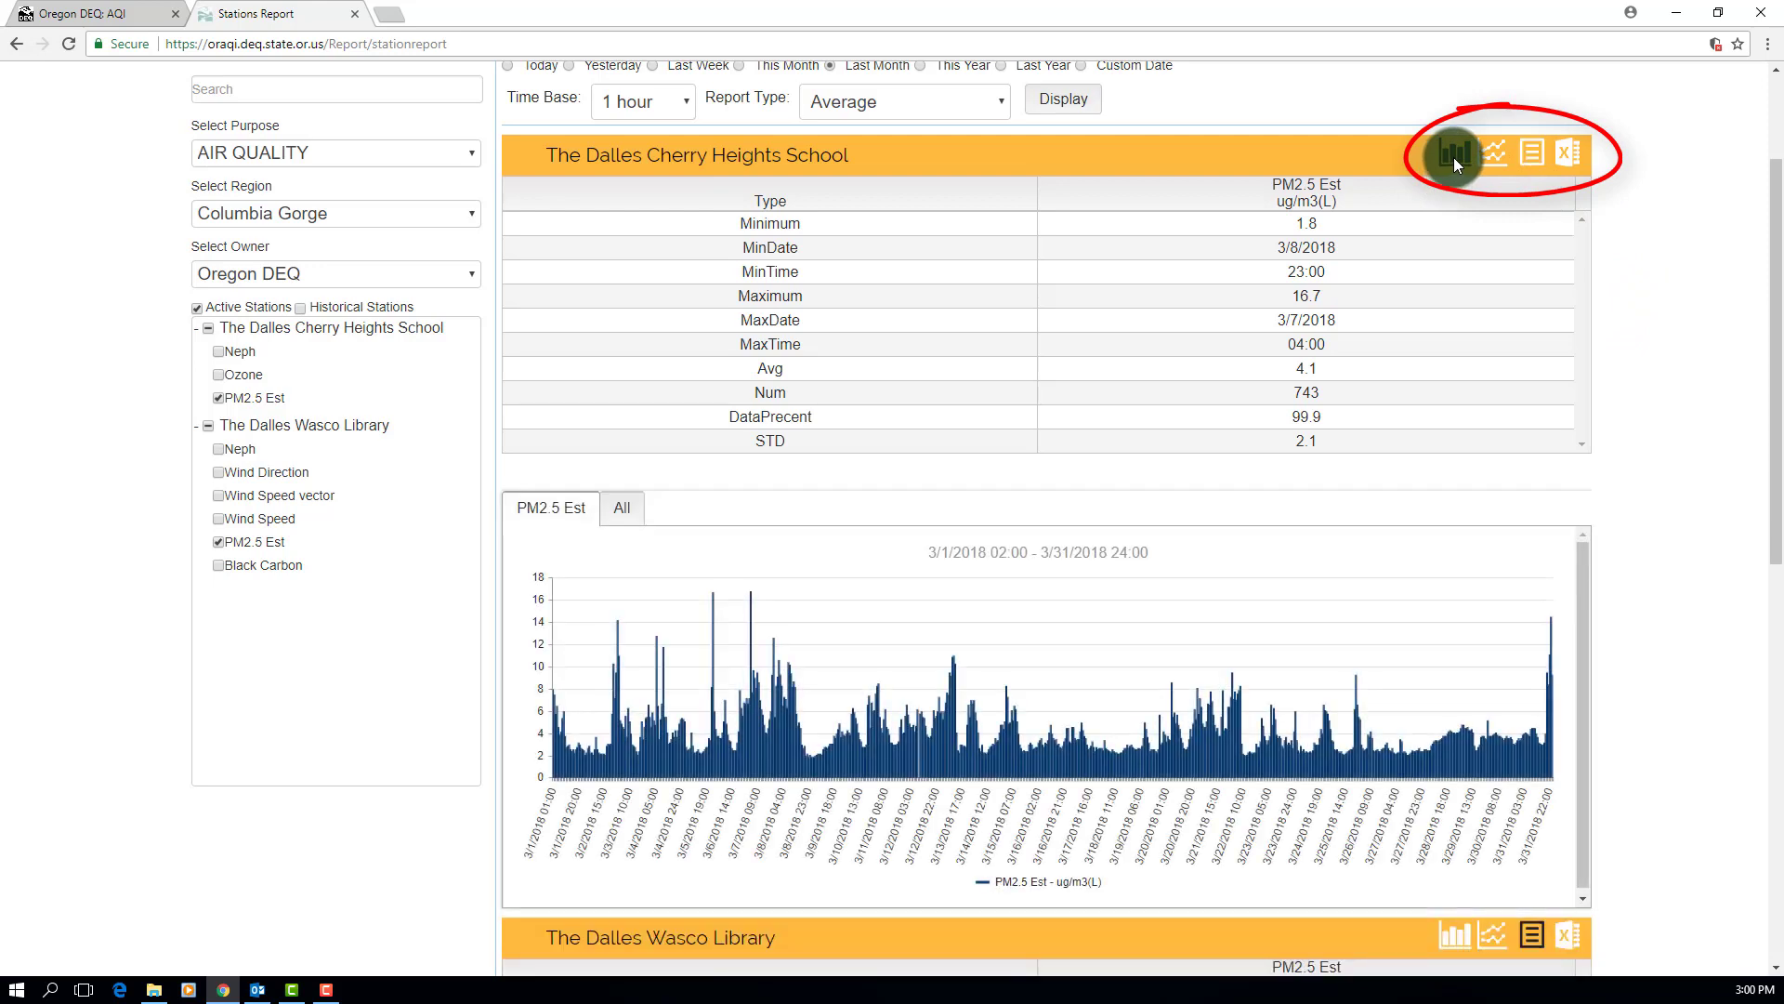